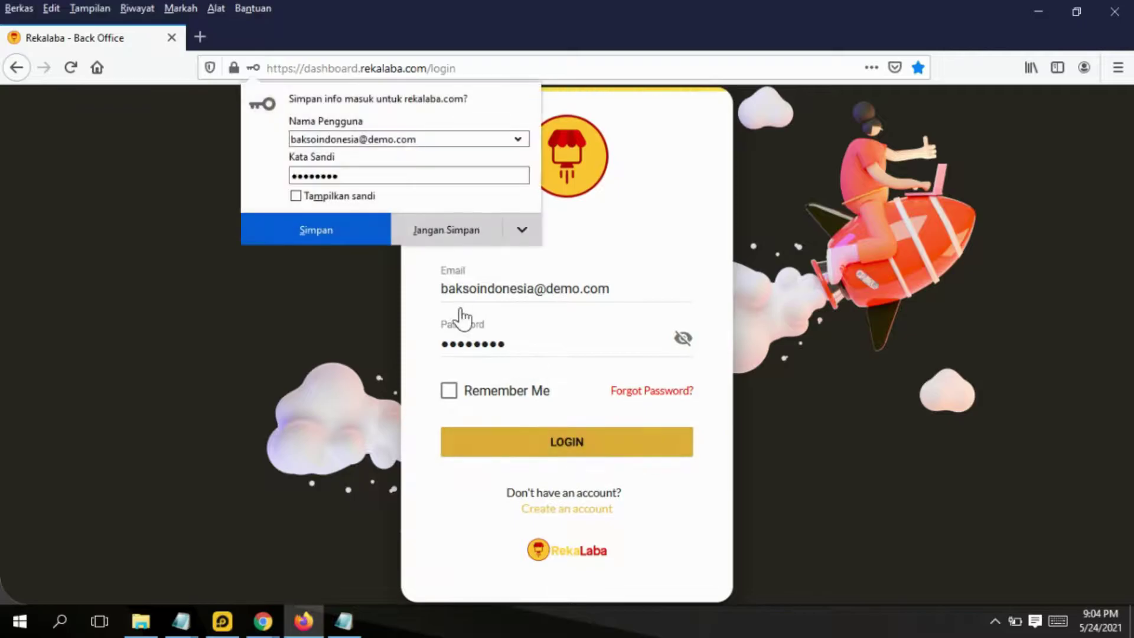
Decline saving the login details and open the outlet's expenses categories under Income and Expenses
{"action": "left_click", "coordinate": [466, 239]}
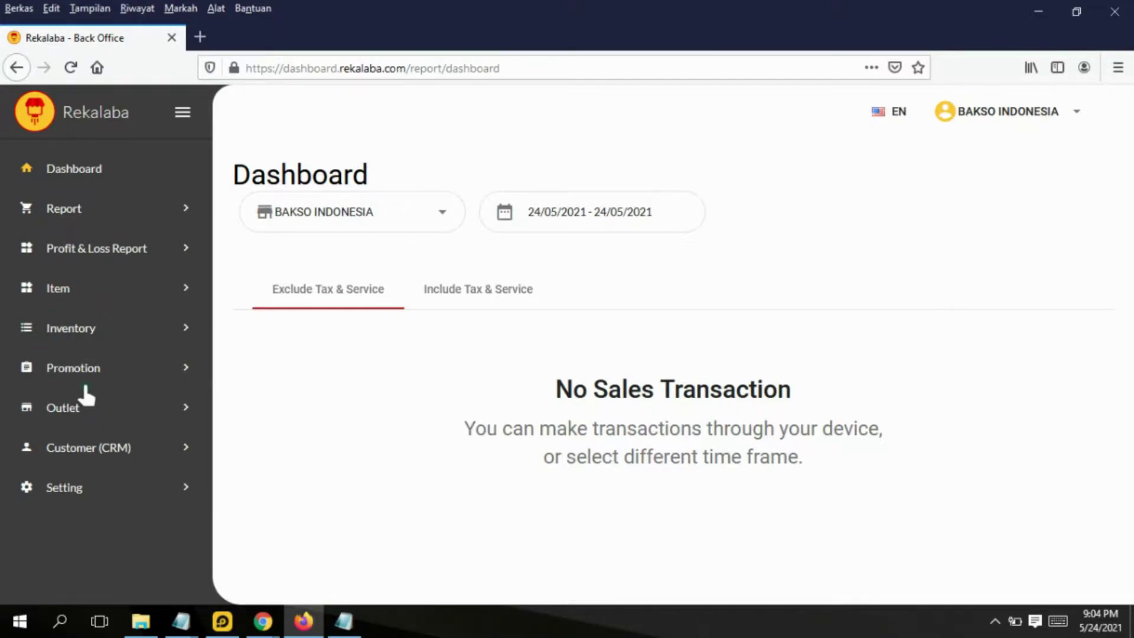
{"action": "left_click", "coordinate": [76, 419]}
{"action": "scroll", "coordinate": [89, 414], "scroll_direction": "down", "scroll_amount": 5}
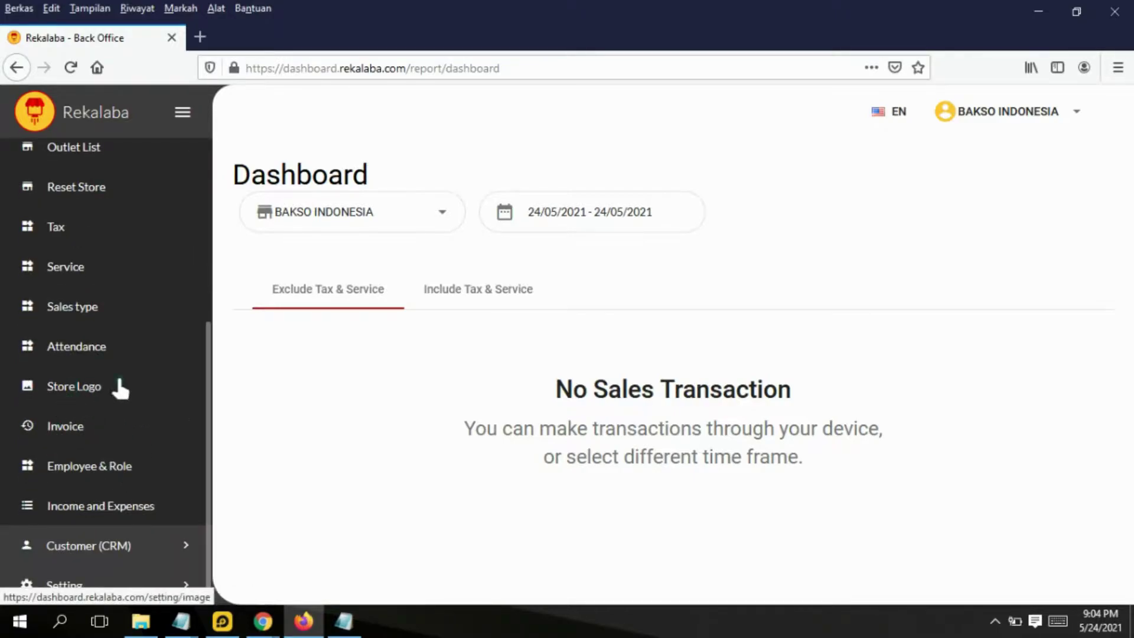
{"action": "left_click", "coordinate": [100, 514]}
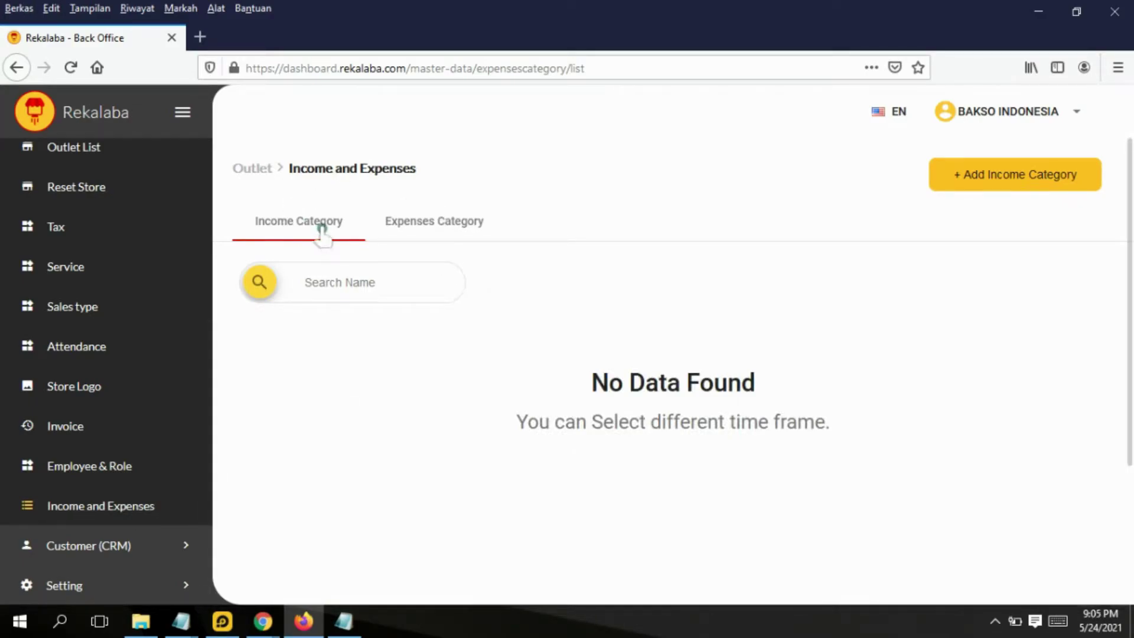
{"action": "left_click", "coordinate": [425, 232]}
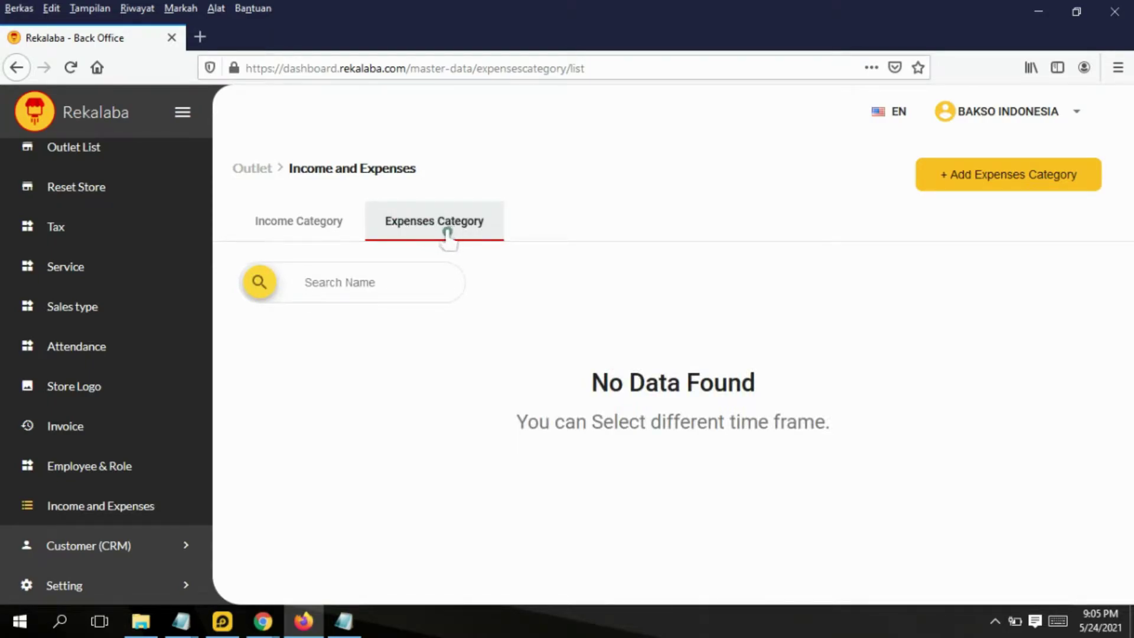
Add an expenses category named GAJI STAFF for the BAKSO INDONESIA outlet and save it
{"action": "left_click", "coordinate": [994, 184]}
{"action": "left_click", "coordinate": [460, 270]}
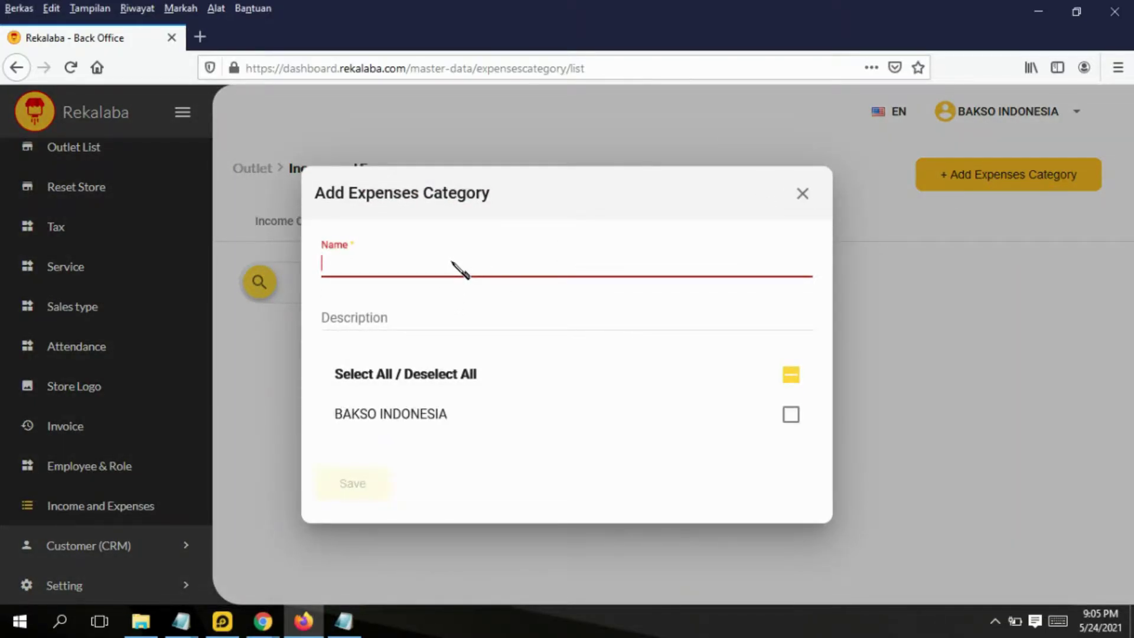
{"action": "type", "text": "GAJI STAFF"}
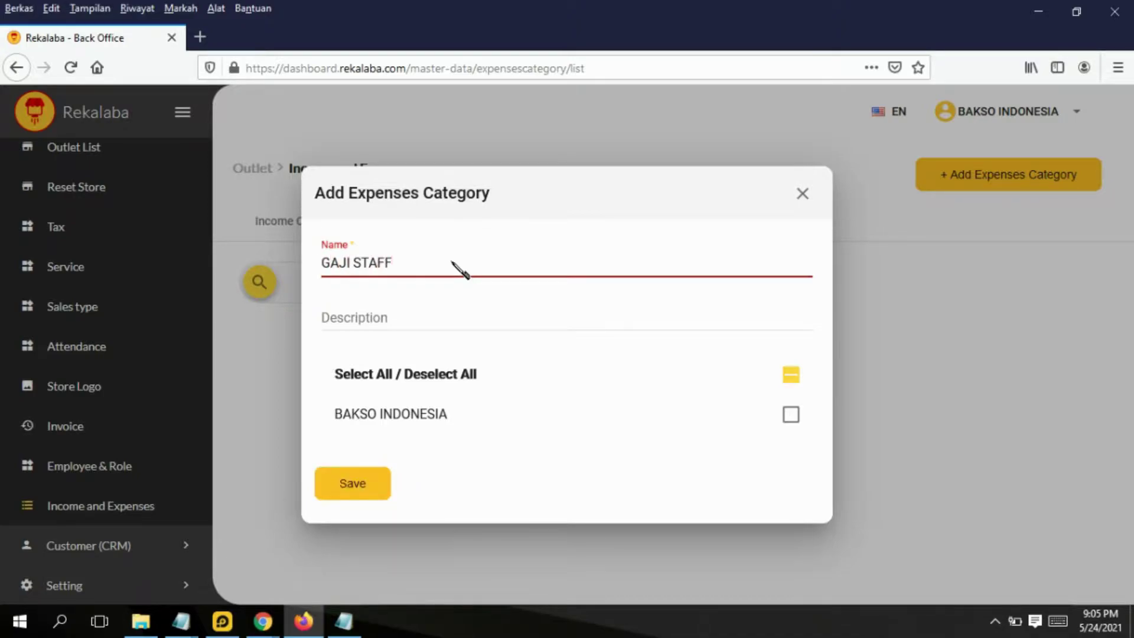
{"action": "left_click", "coordinate": [791, 415]}
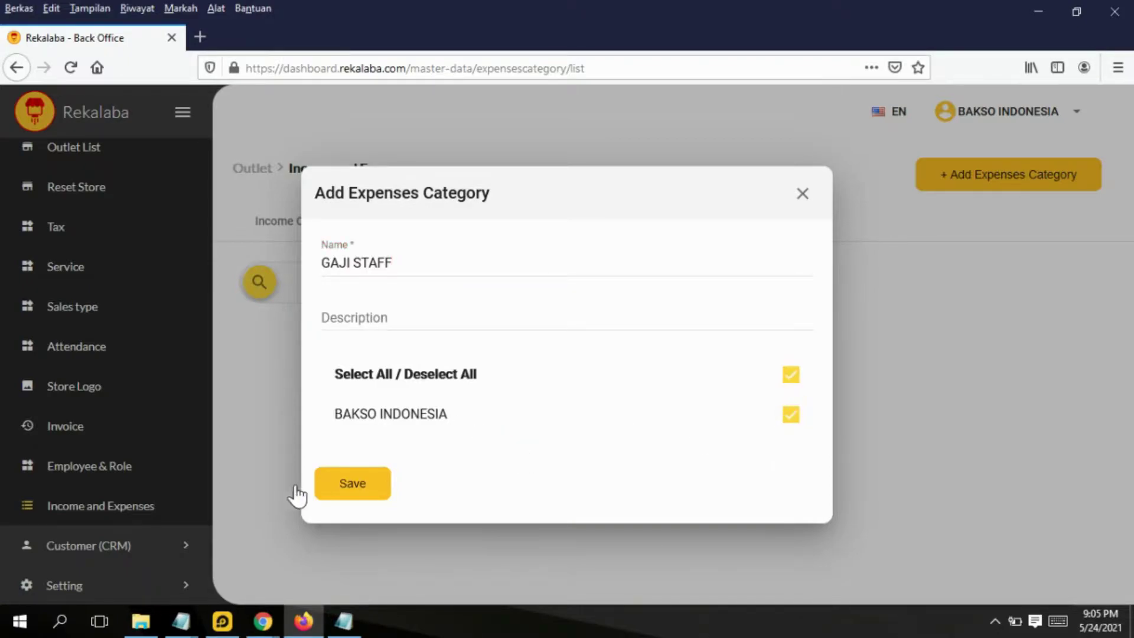
{"action": "left_click", "coordinate": [353, 485]}
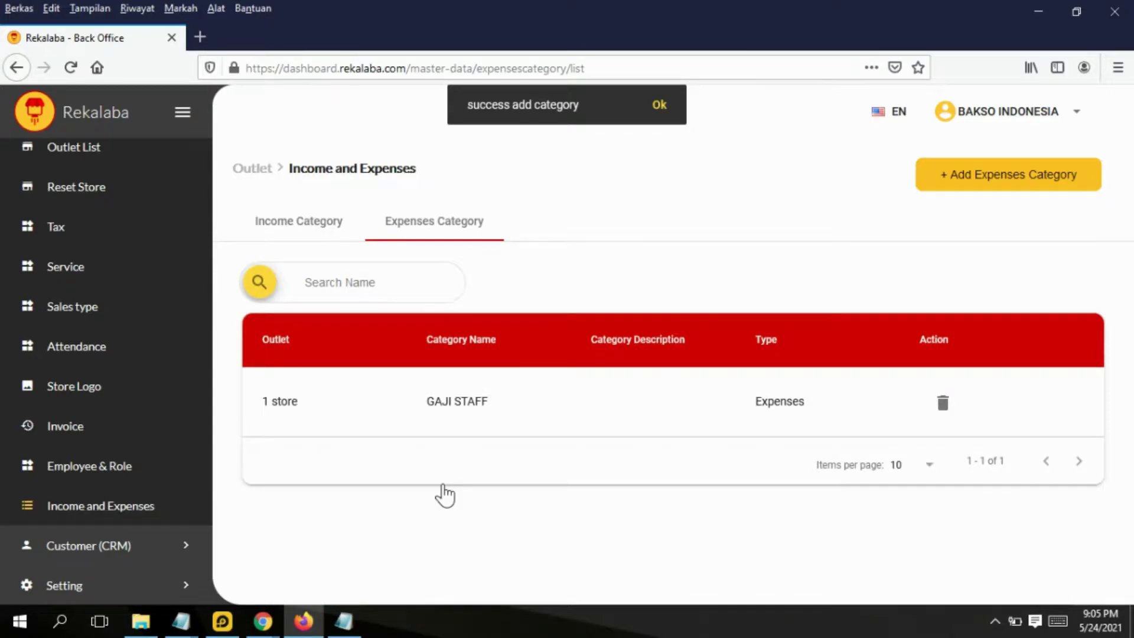
Add an expenses category named BIAYA SEWA TEMPAT for the BAKSO INDONESIA outlet and save it
{"action": "left_click", "coordinate": [987, 188]}
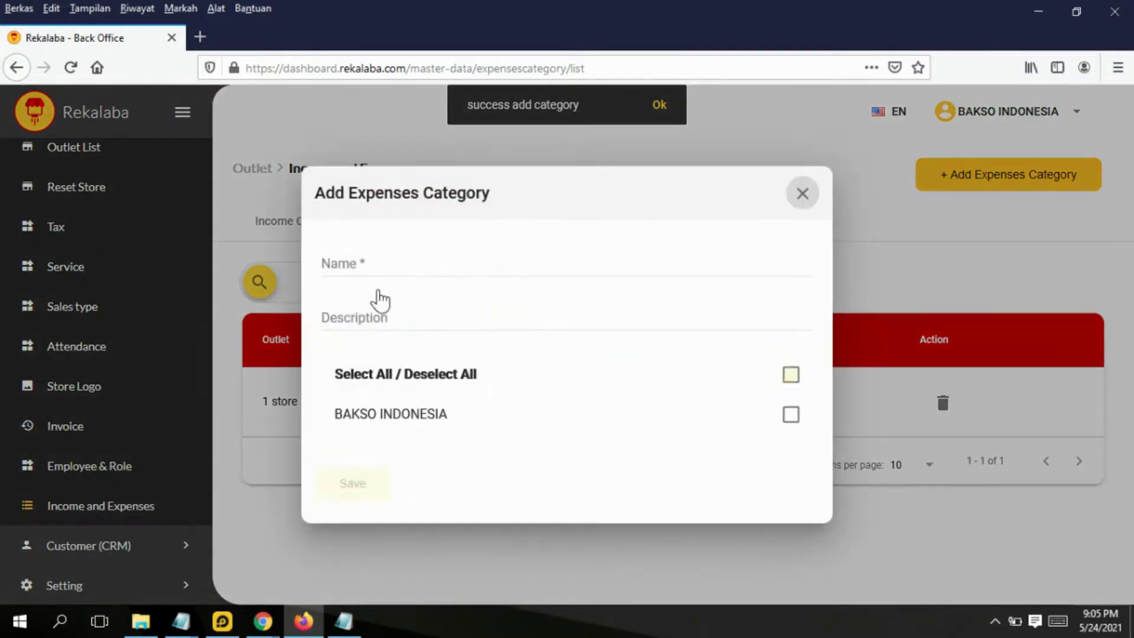
{"action": "left_click", "coordinate": [394, 272]}
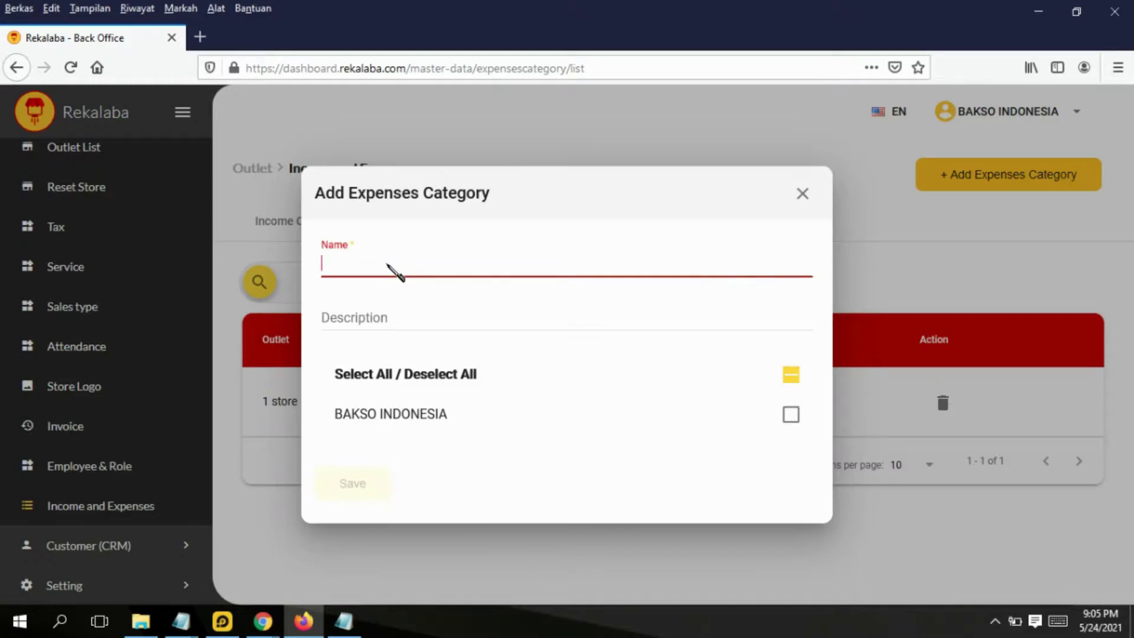
{"action": "type", "text": "BIAYA SEWA TE"}
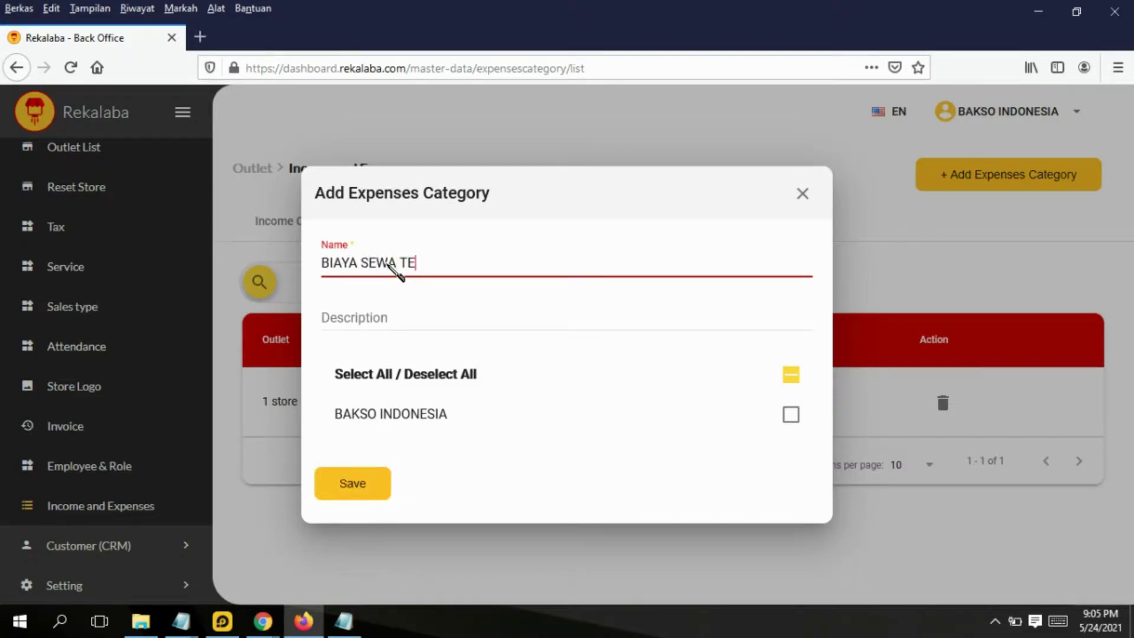
{"action": "type", "text": "MPAT"}
{"action": "left_click", "coordinate": [791, 415]}
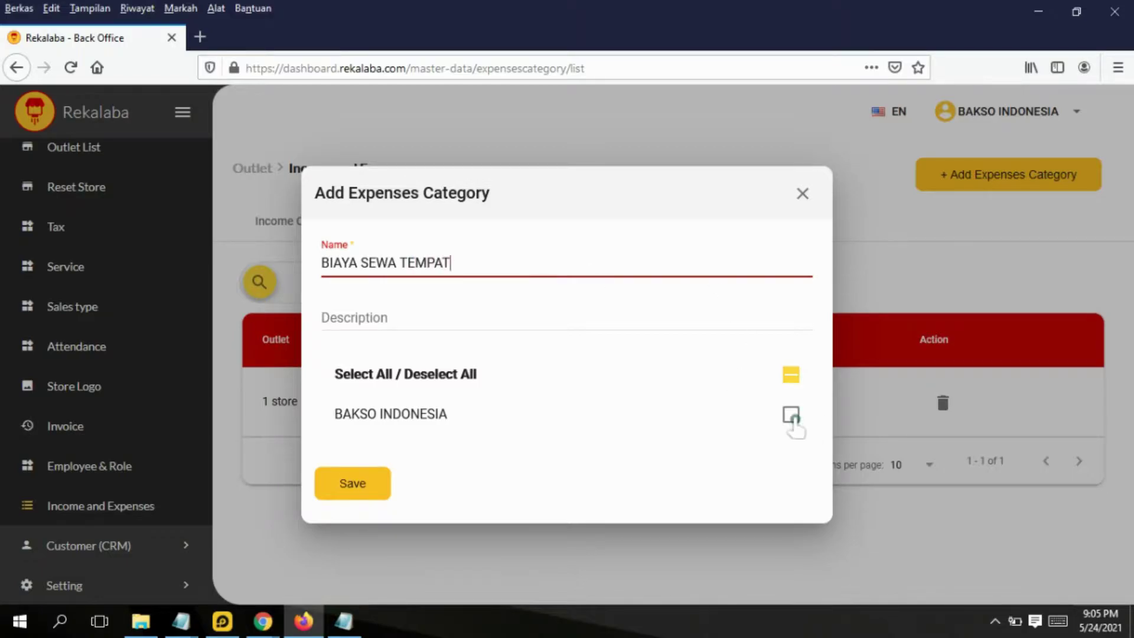
{"action": "left_click", "coordinate": [350, 489]}
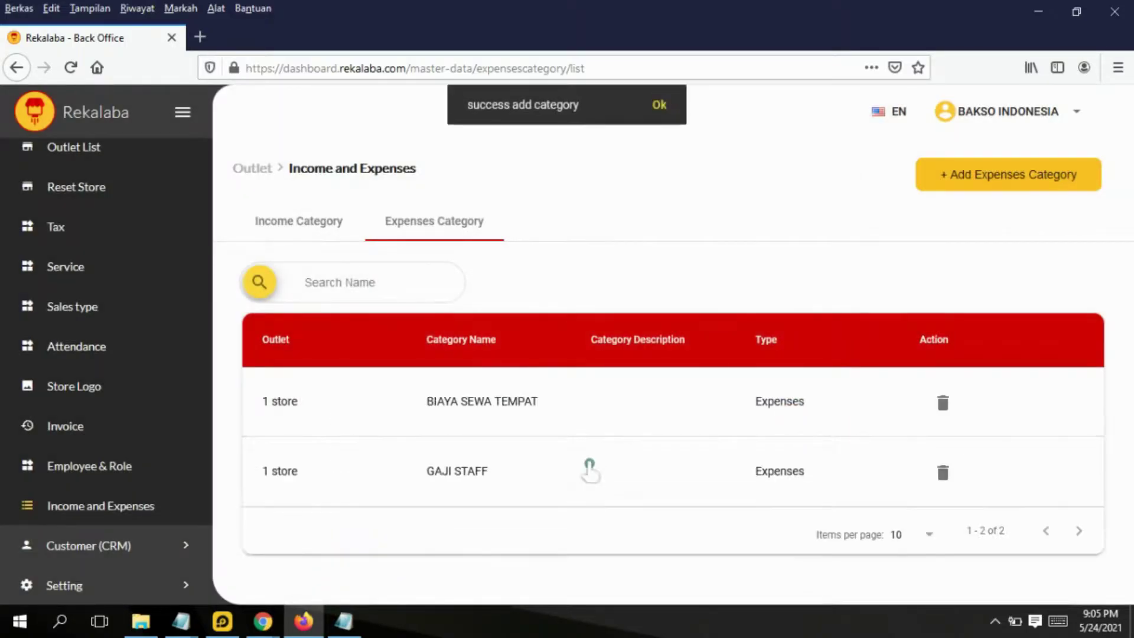
Add an expenses category named LISTRIK for the BAKSO INDONESIA outlet and save it
{"action": "left_click", "coordinate": [1026, 181]}
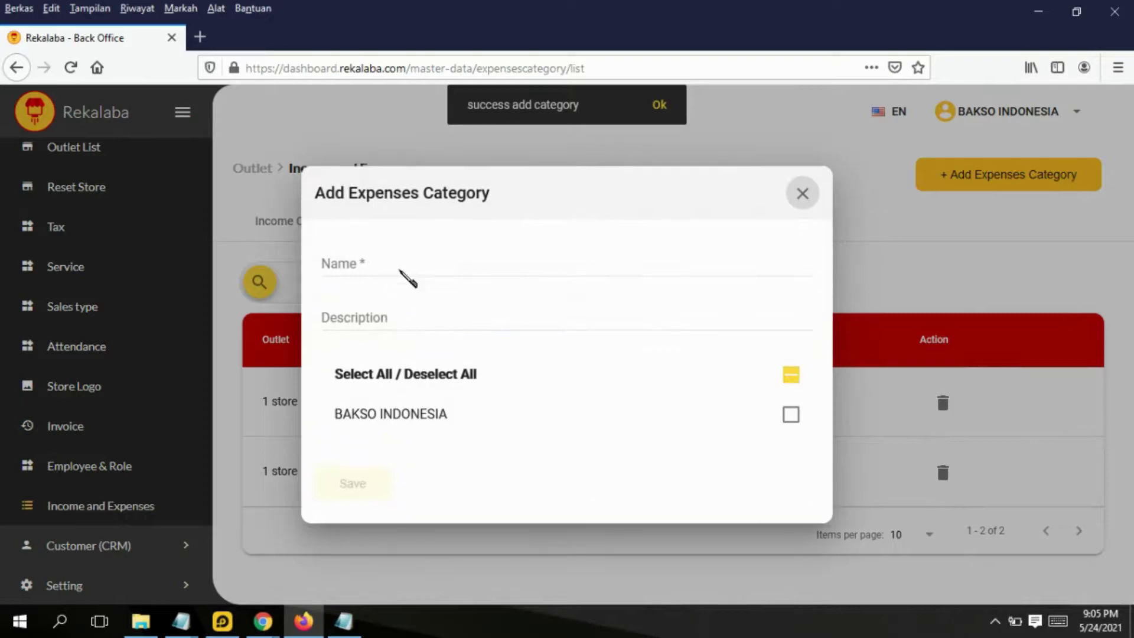
{"action": "left_click", "coordinate": [402, 265]}
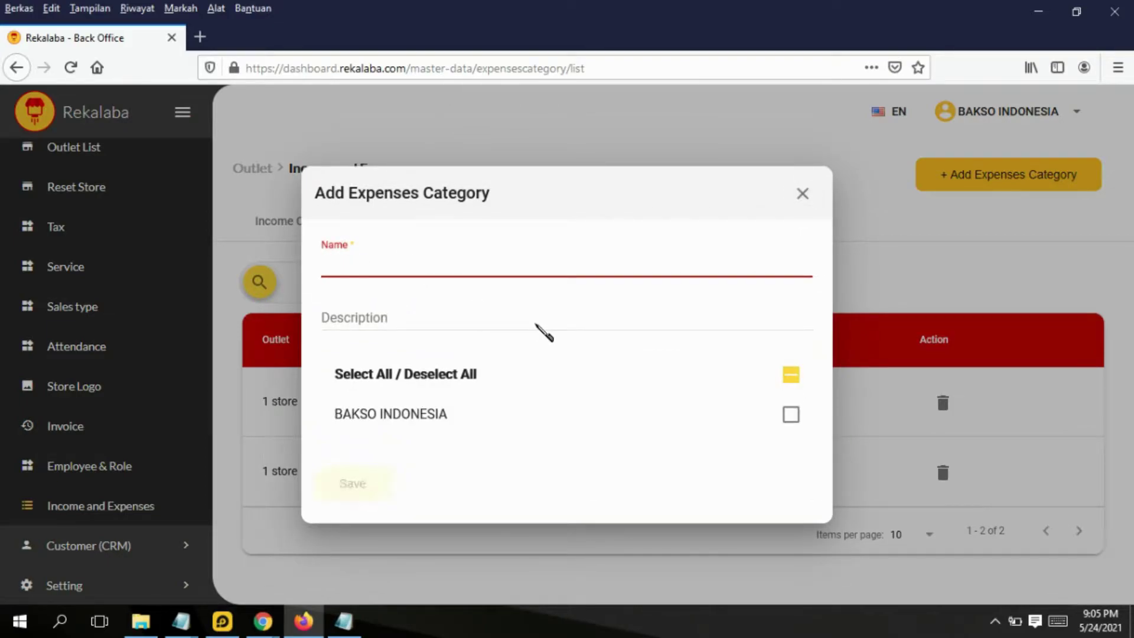
{"action": "type", "text": "LISTRIK"}
{"action": "left_click", "coordinate": [791, 414]}
{"action": "left_click", "coordinate": [363, 491]}
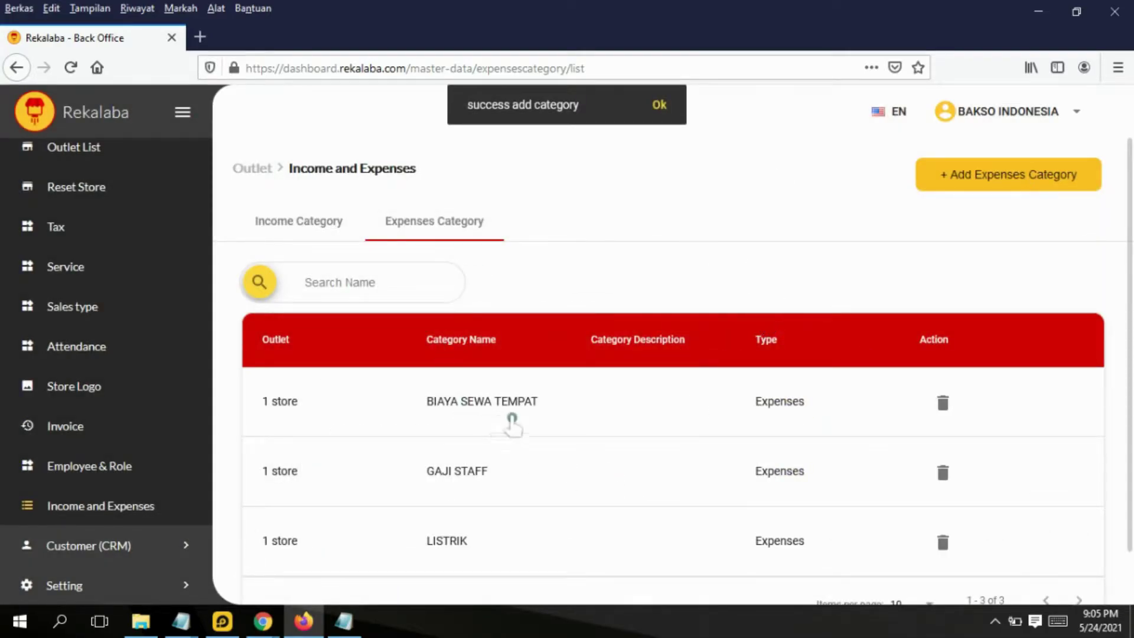
Add an income category named MODAL for the BAKSO INDONESIA outlet and save it
{"action": "left_click", "coordinate": [300, 227]}
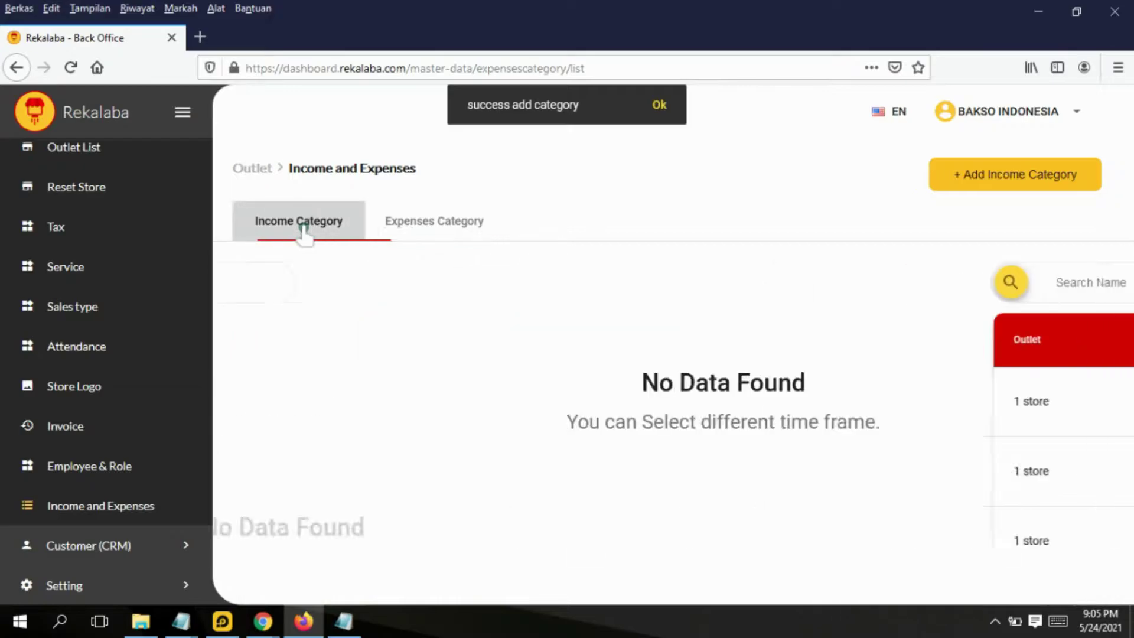
{"action": "left_click", "coordinate": [1012, 183]}
{"action": "left_click", "coordinate": [410, 267]}
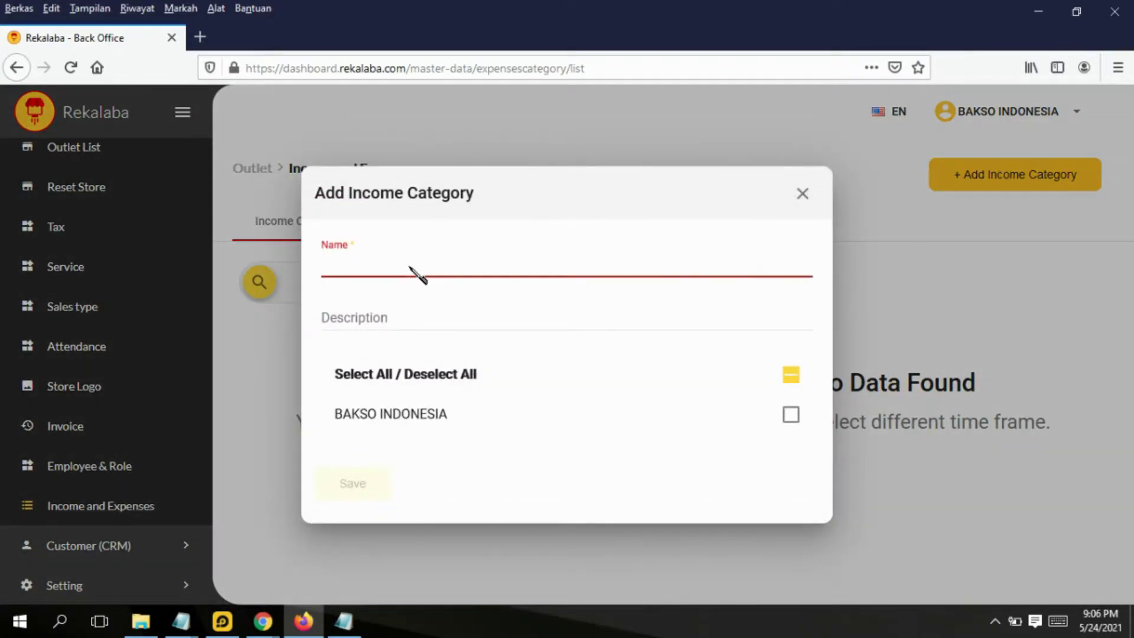
{"action": "type", "text": "MODAL"}
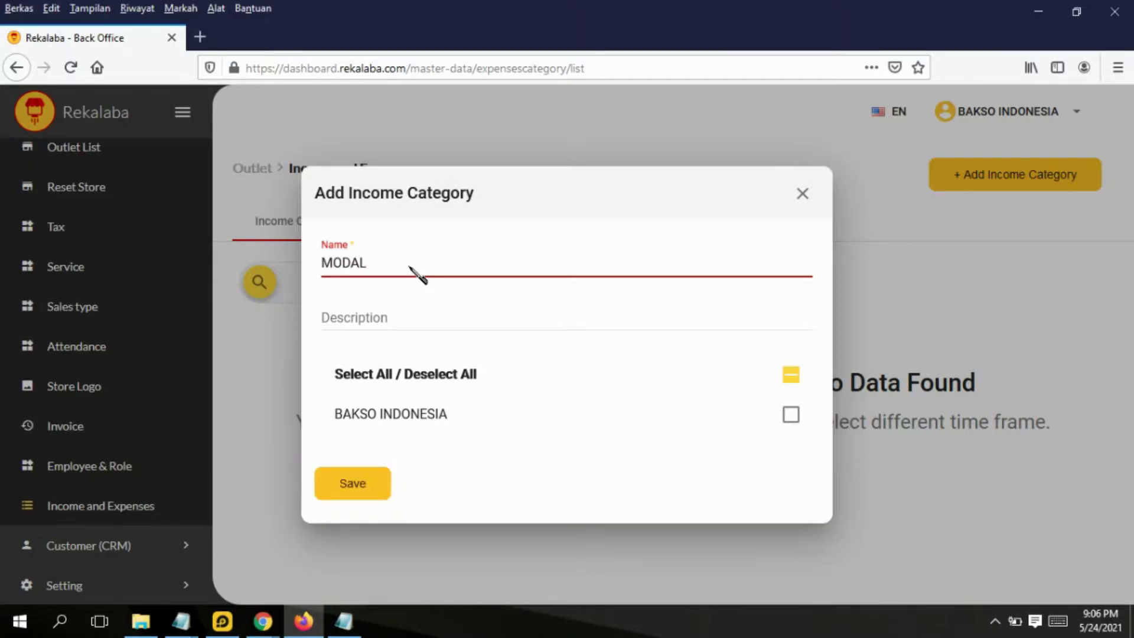
{"action": "left_click", "coordinate": [787, 418]}
{"action": "left_click", "coordinate": [790, 415]}
{"action": "left_click", "coordinate": [355, 491]}
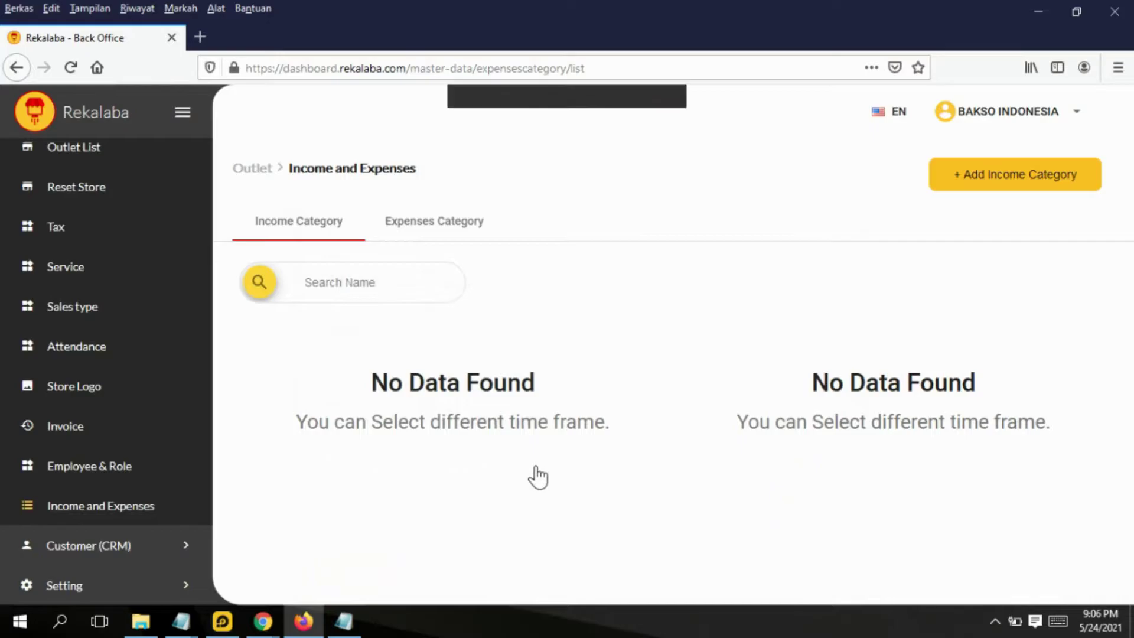
Add an income category named JUAL BOTOL BEKAS for the BAKSO INDONESIA outlet and save it
{"action": "left_click", "coordinate": [1016, 186]}
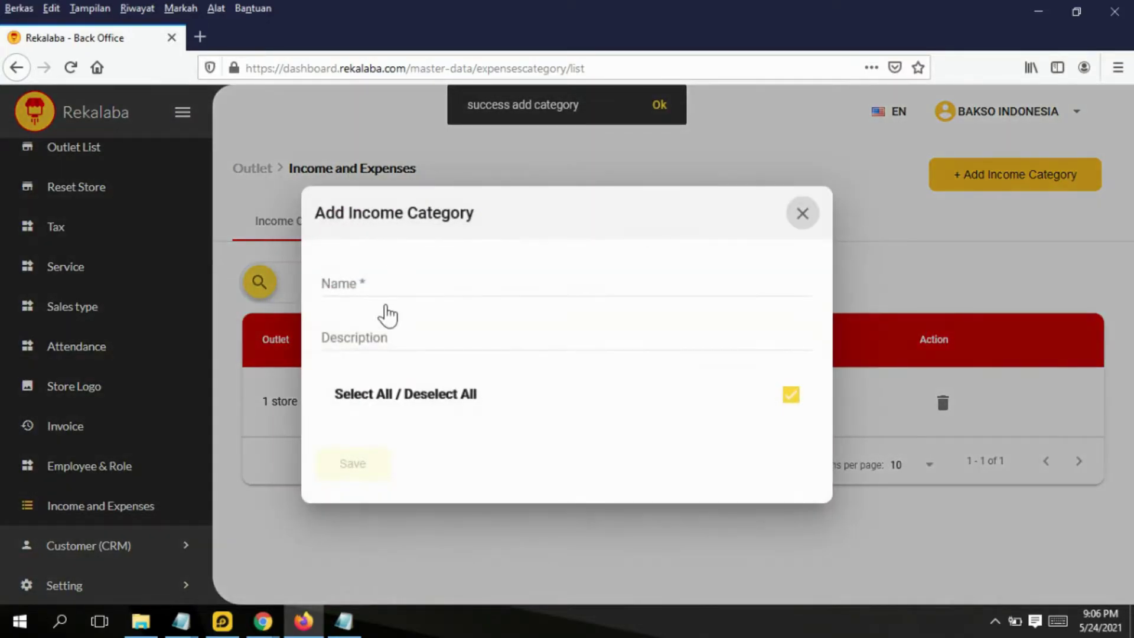
{"action": "left_click", "coordinate": [412, 270]}
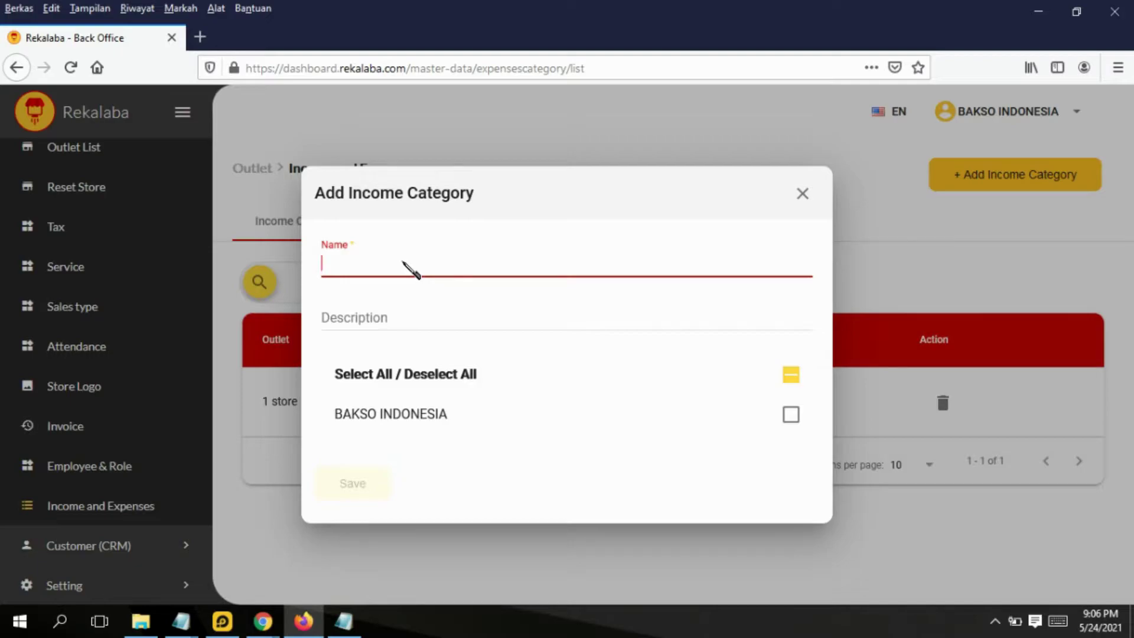
{"action": "type", "text": "JUAL BOTOL BE"}
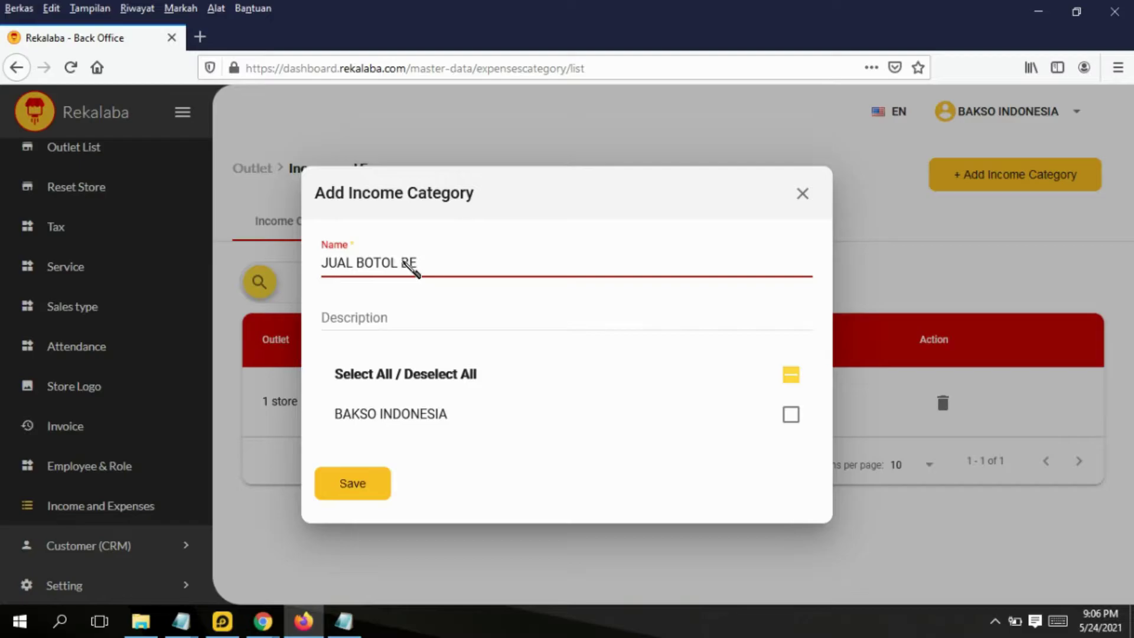
{"action": "left_click", "coordinate": [791, 414]}
{"action": "left_click", "coordinate": [372, 490]}
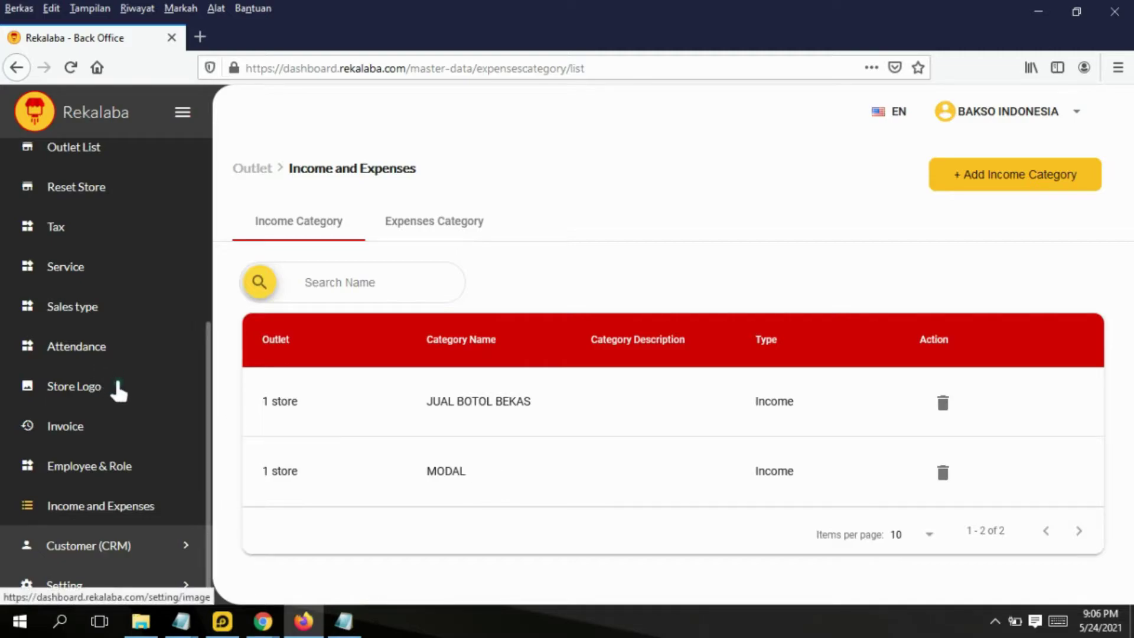
Open the Other P&L Transaction page of the Profit & Loss Report
{"action": "scroll", "coordinate": [116, 384], "scroll_direction": "up", "scroll_amount": 5}
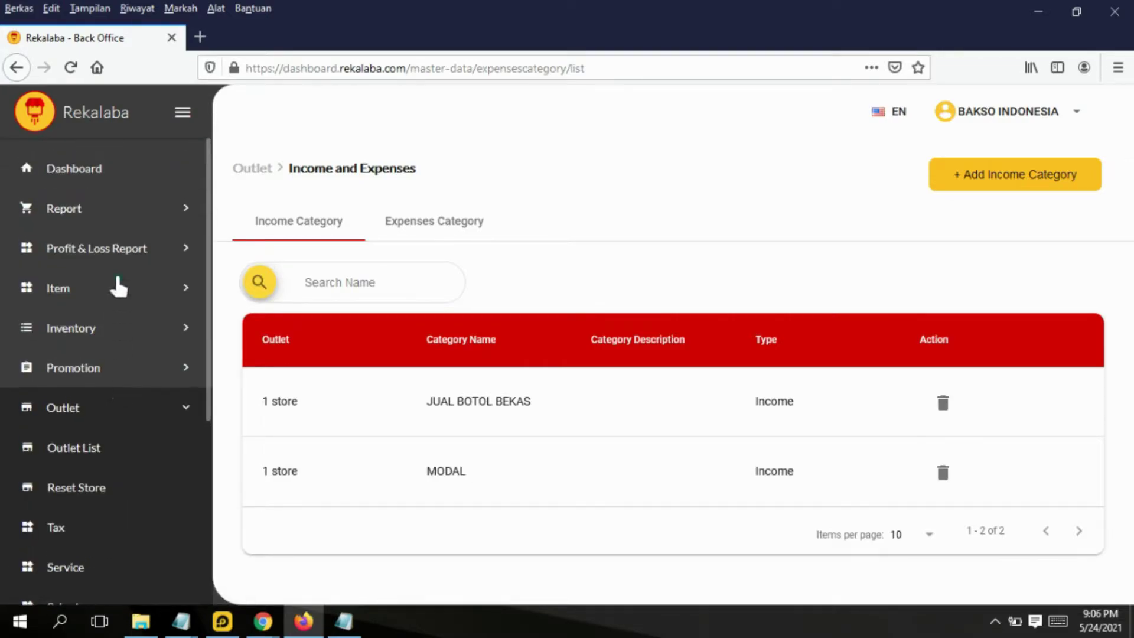
{"action": "left_click", "coordinate": [86, 254]}
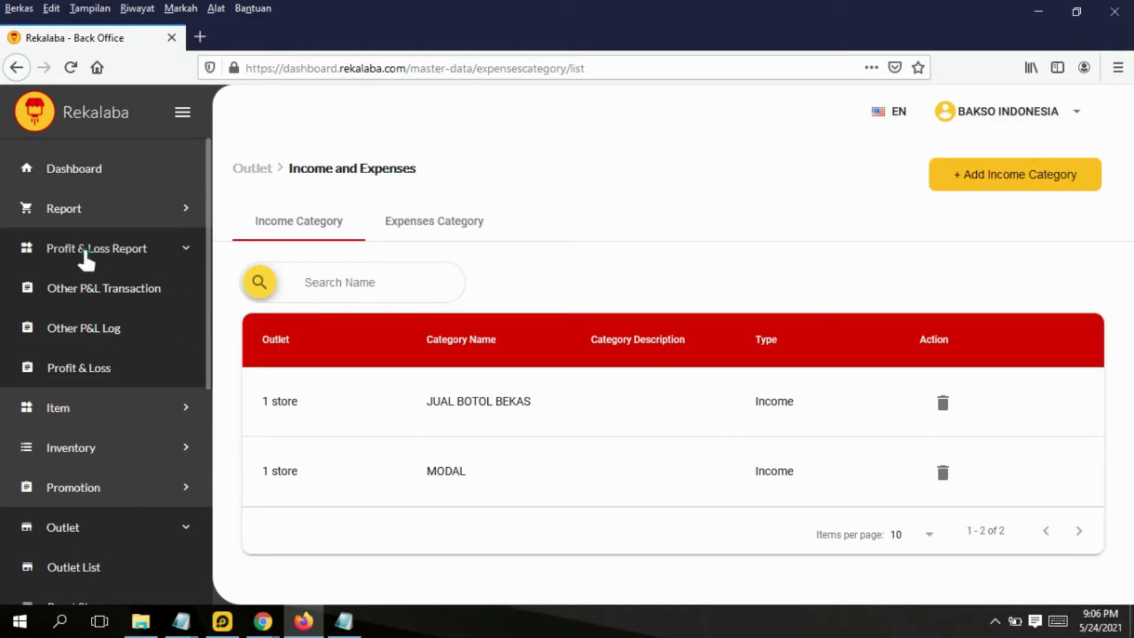
{"action": "left_click", "coordinate": [92, 292]}
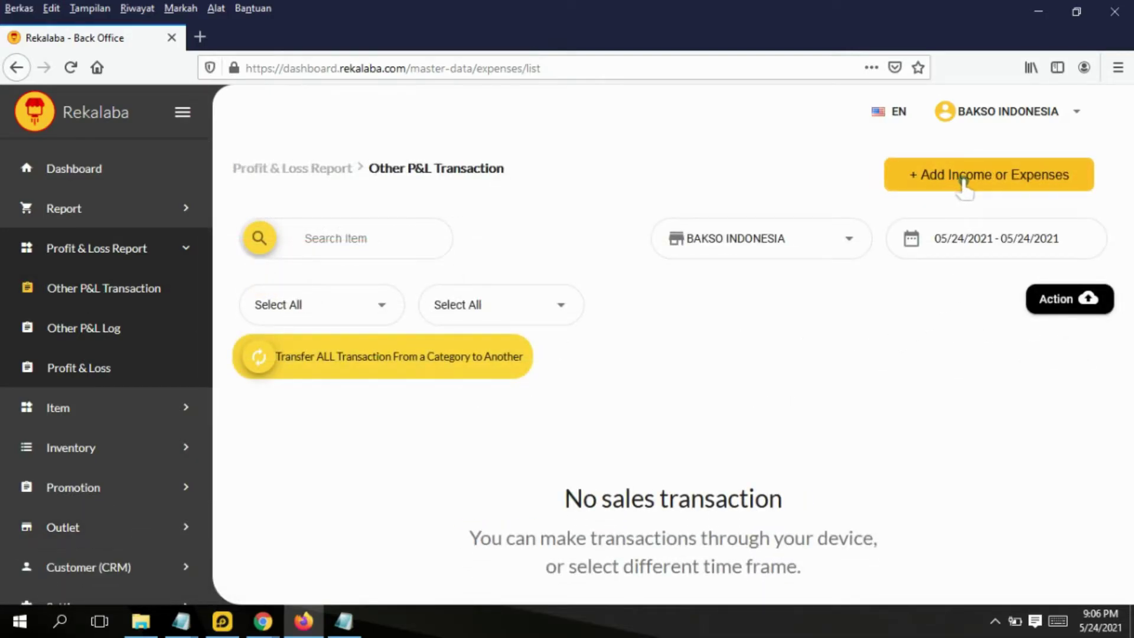
Create a new income or expenses entry with type Expenses and category GAJI STAFF
{"action": "left_click", "coordinate": [962, 180]}
{"action": "left_click", "coordinate": [399, 251]}
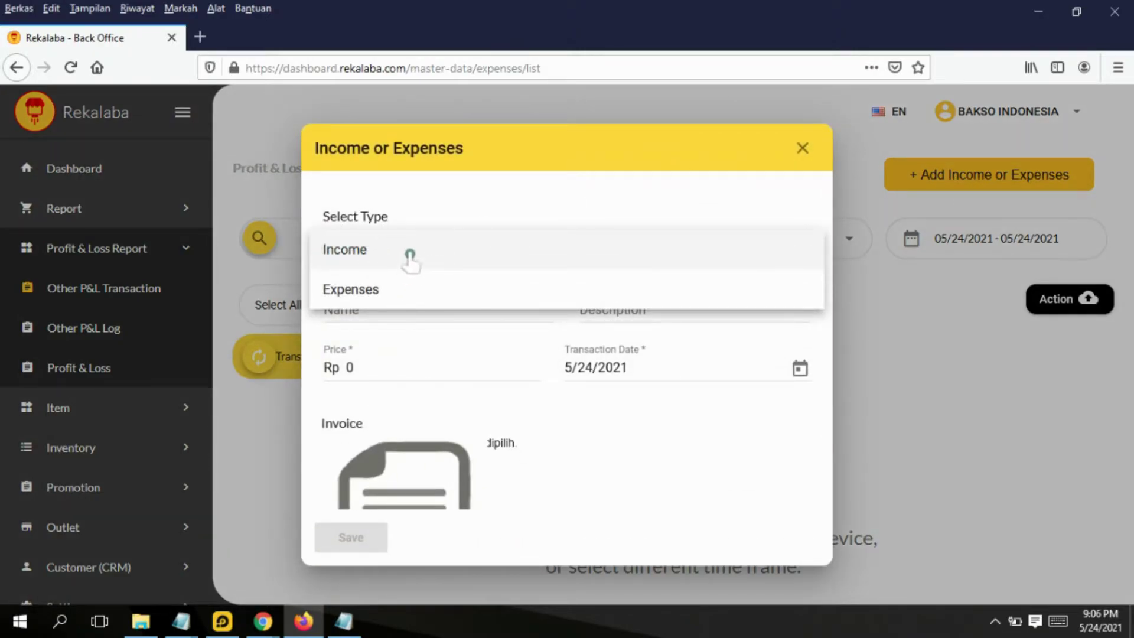
{"action": "left_click", "coordinate": [377, 291]}
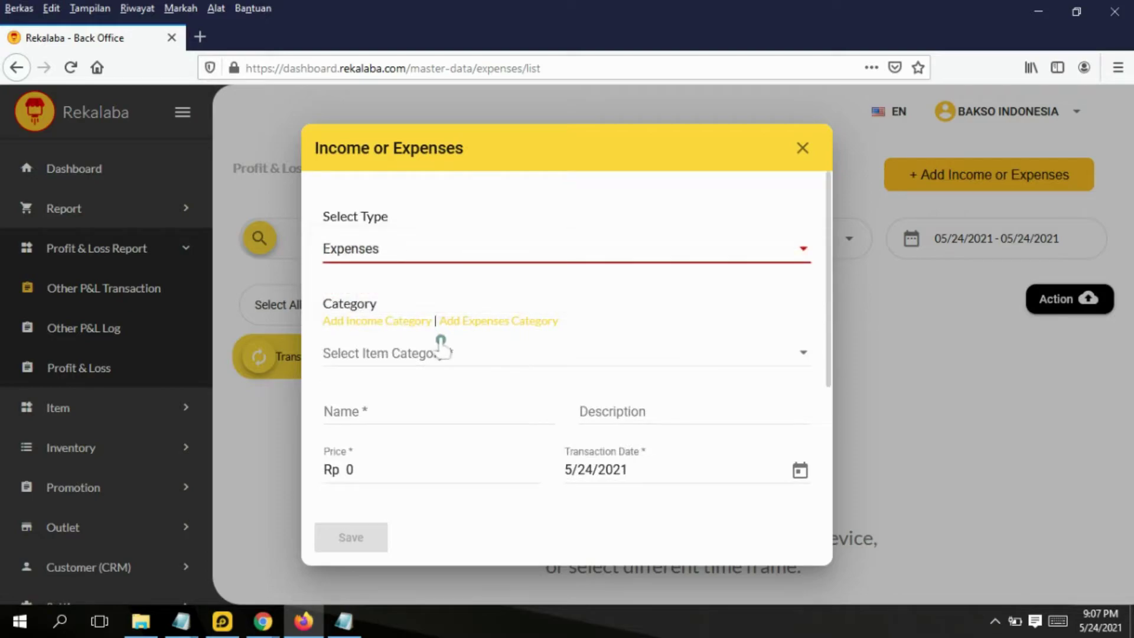
{"action": "left_click", "coordinate": [467, 361]}
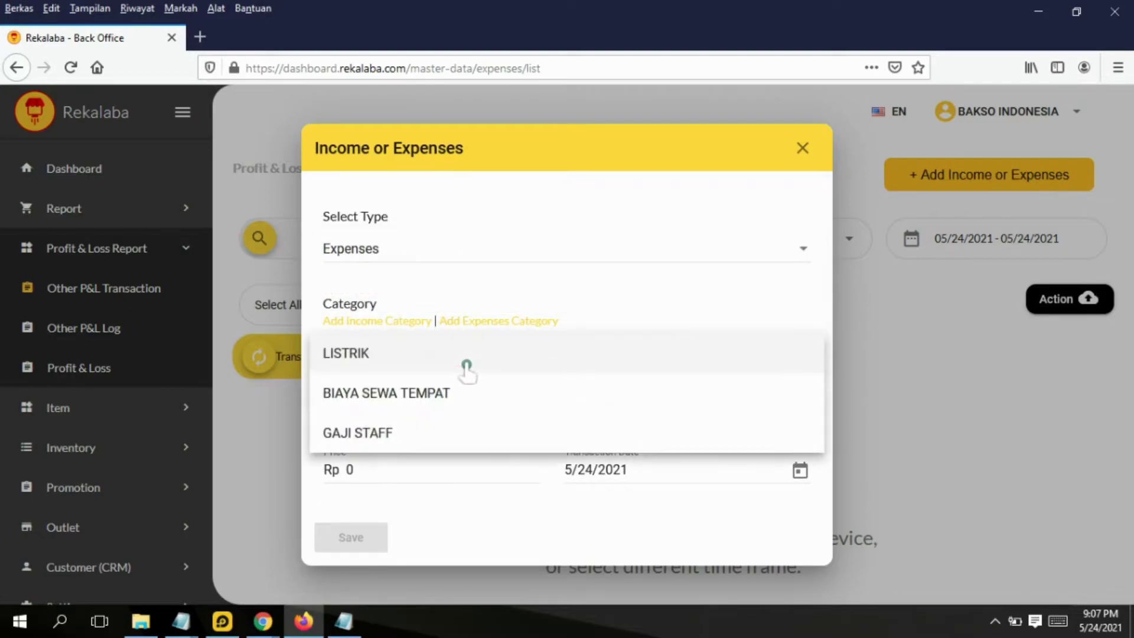
{"action": "left_click", "coordinate": [393, 440]}
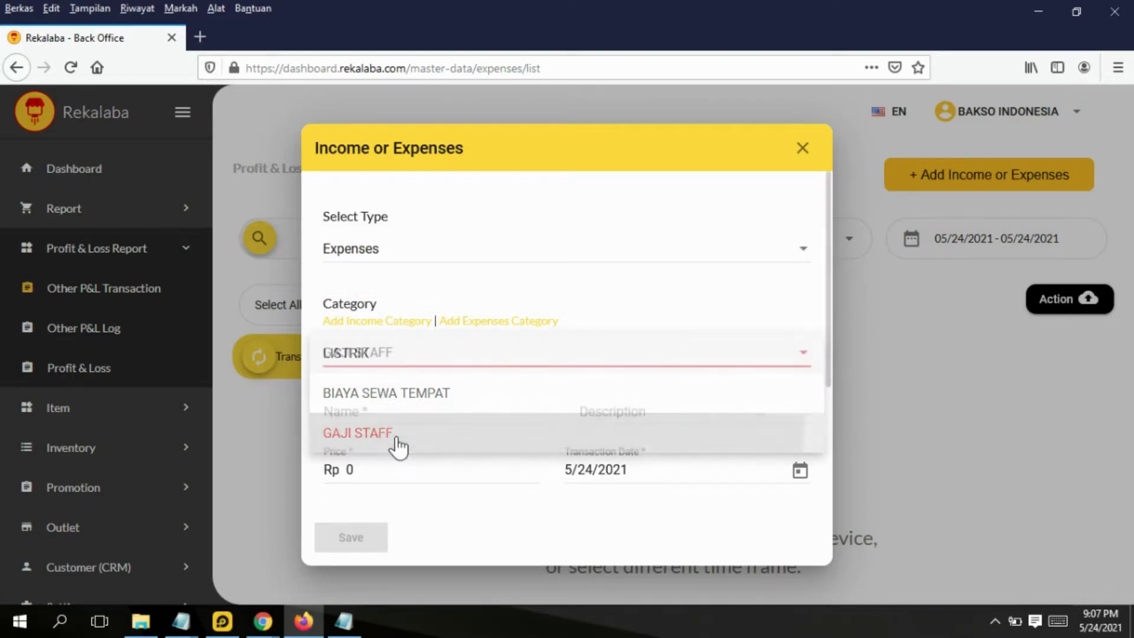
Fill in the GAJI STAFF expense with the staff member's name, the description KASIR and a price of Rp 1.500.000
{"action": "left_click", "coordinate": [413, 423]}
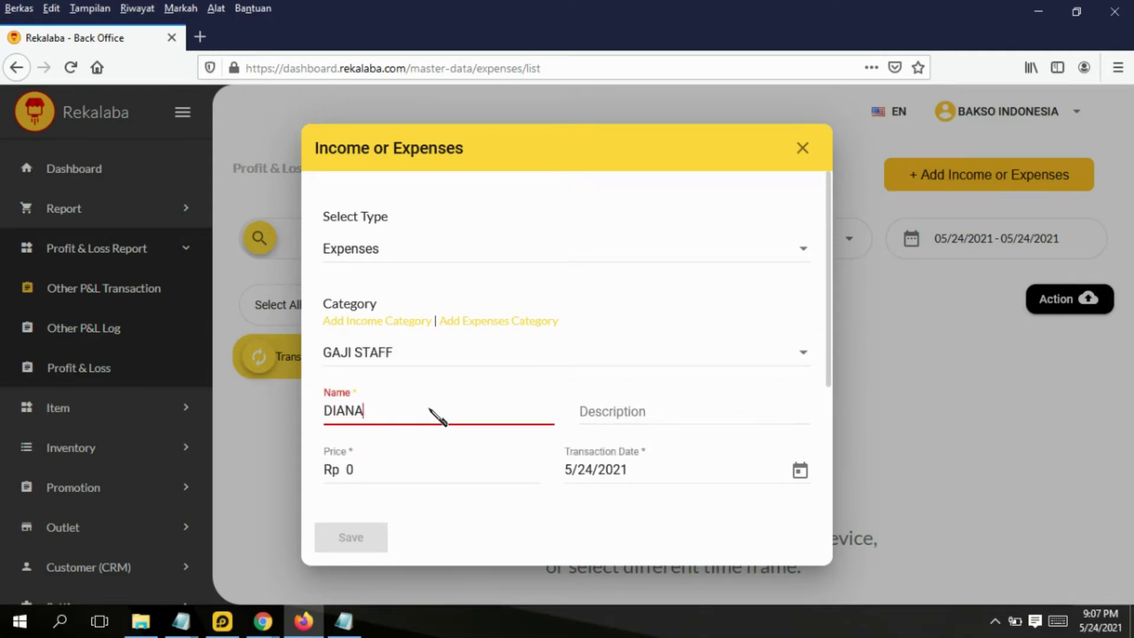
{"action": "left_click", "coordinate": [678, 423]}
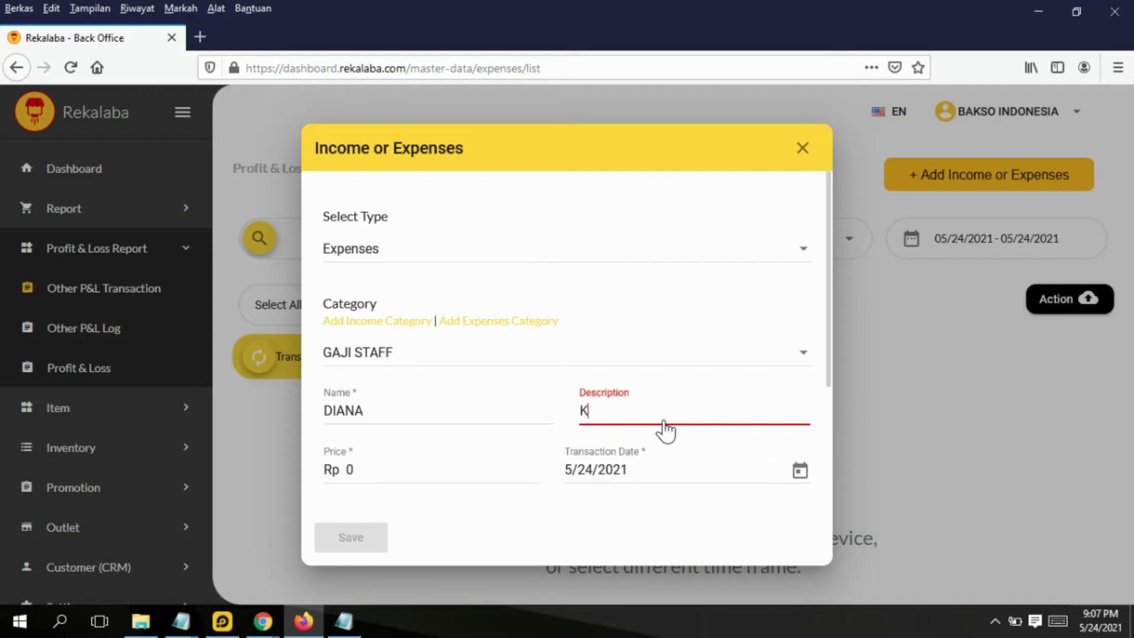
{"action": "scroll", "coordinate": [475, 443], "scroll_direction": "down", "scroll_amount": 1}
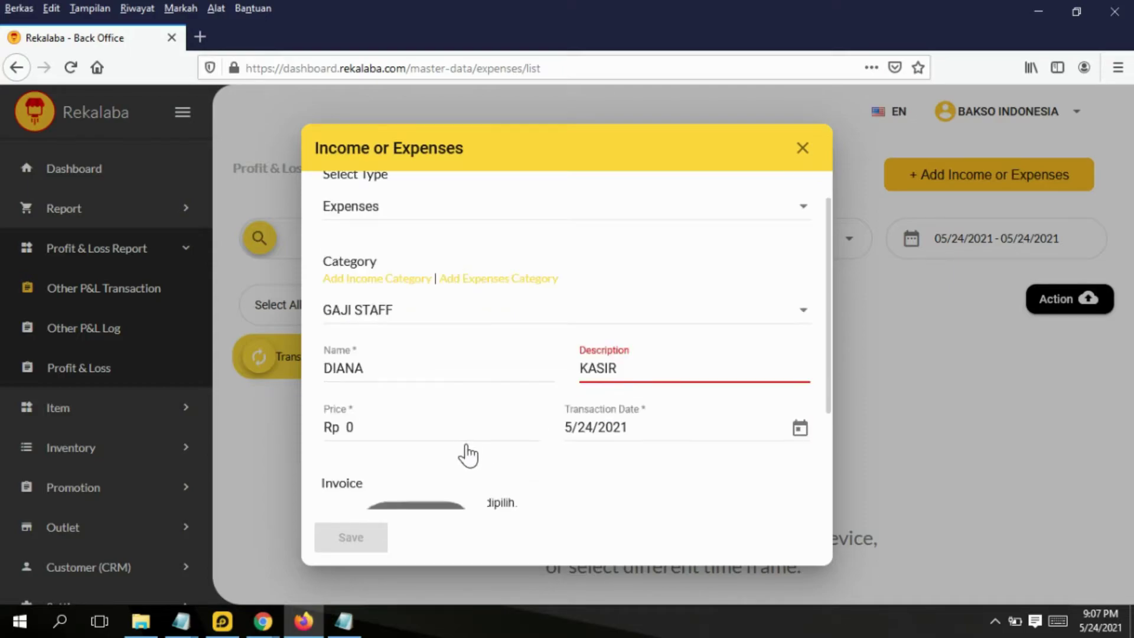
{"action": "left_click", "coordinate": [396, 426]}
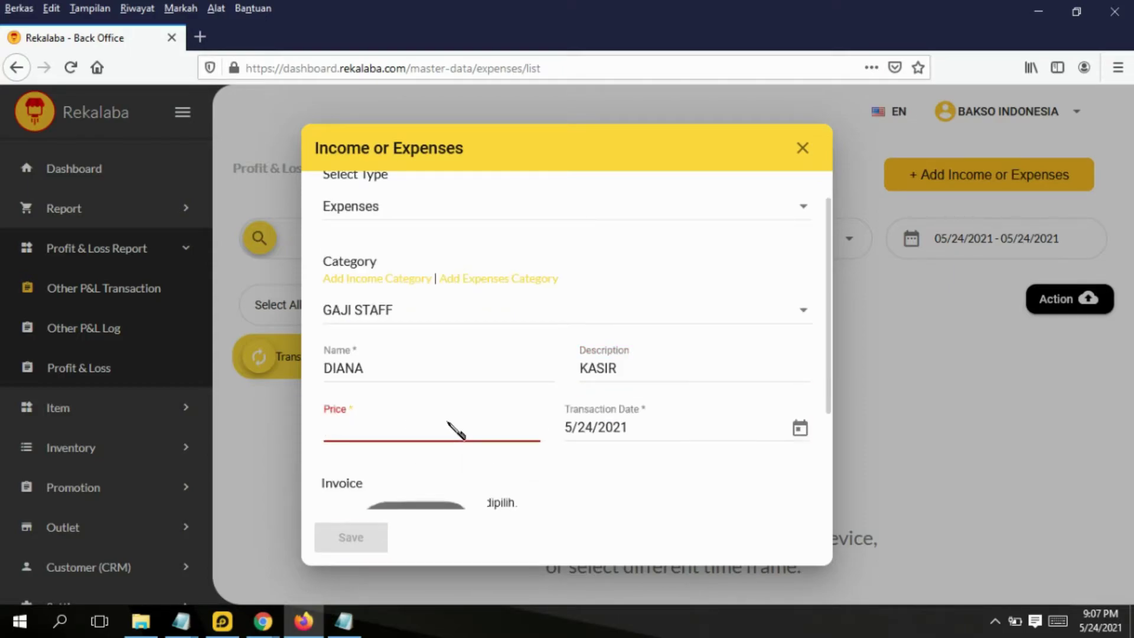
{"action": "type", "text": "15.000.000"}
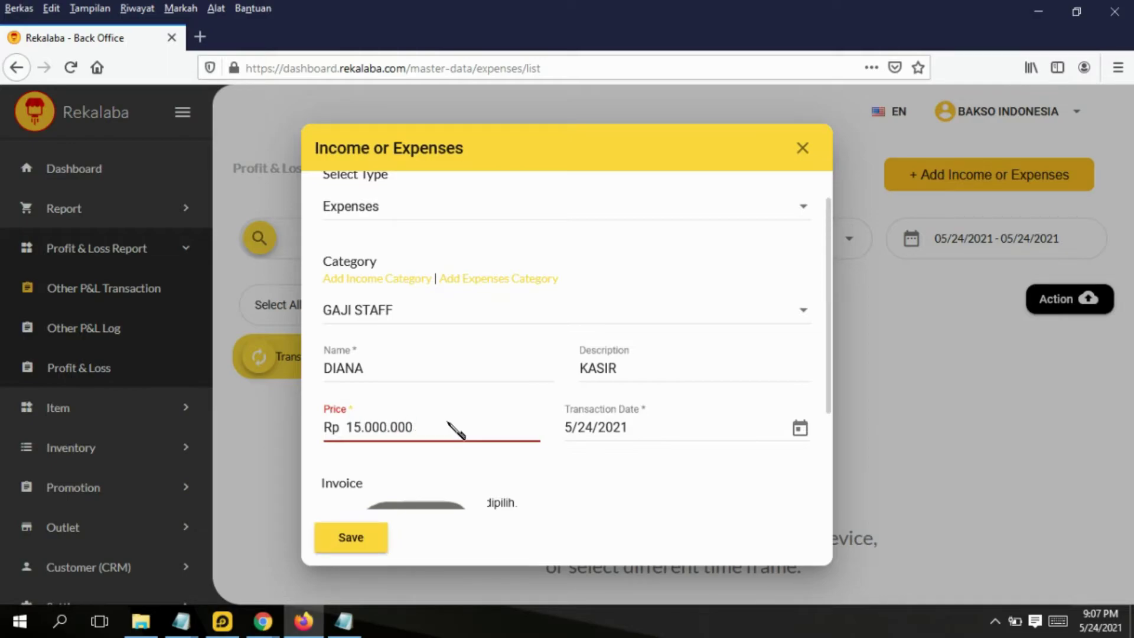
{"action": "key", "text": "BackSpace"}
{"action": "scroll", "coordinate": [456, 430], "scroll_direction": "down", "scroll_amount": 2}
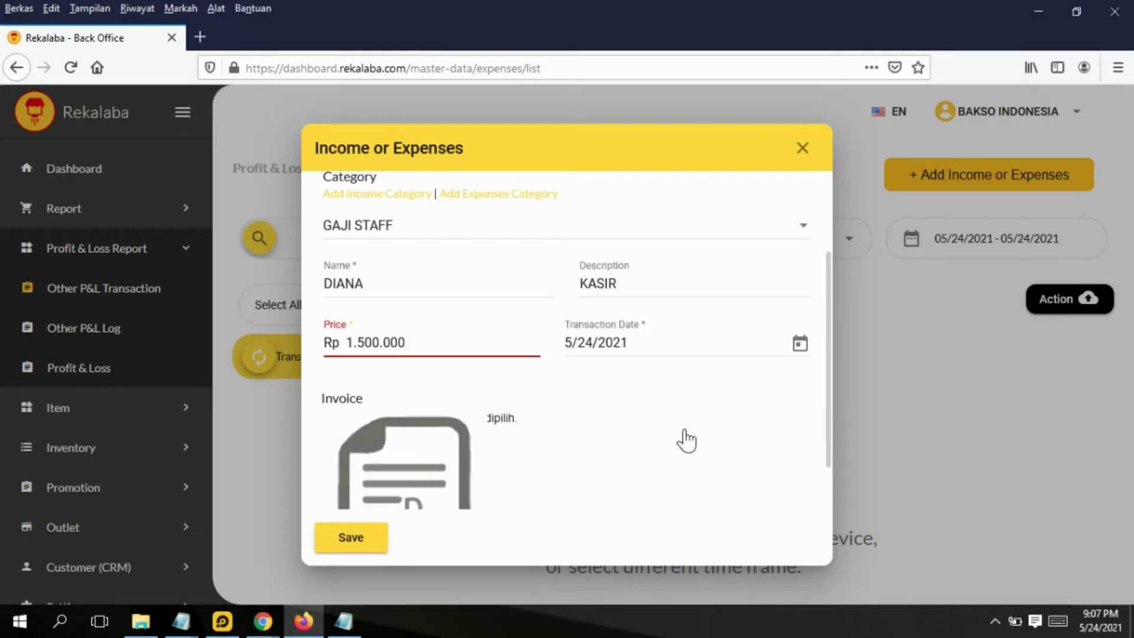
Set the staff salary expense's transaction date to 5/31/2021 and save the entry
{"action": "left_click", "coordinate": [800, 344]}
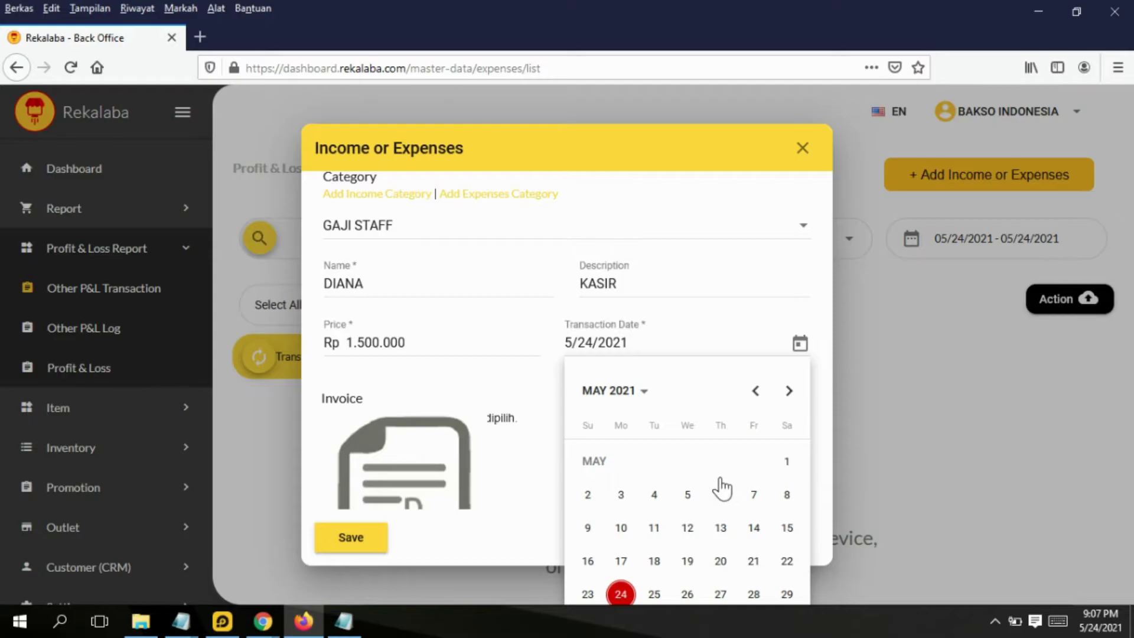
{"action": "key", "text": "ctrl+minus"}
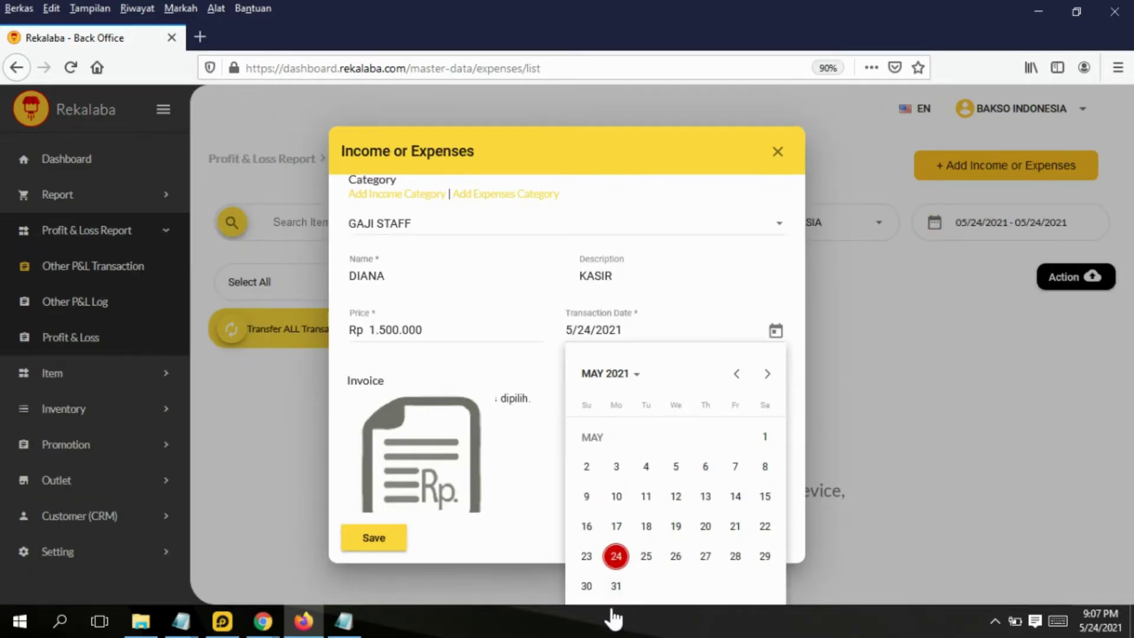
{"action": "left_click", "coordinate": [616, 585]}
{"action": "scroll", "coordinate": [552, 449], "scroll_direction": "down", "scroll_amount": 1}
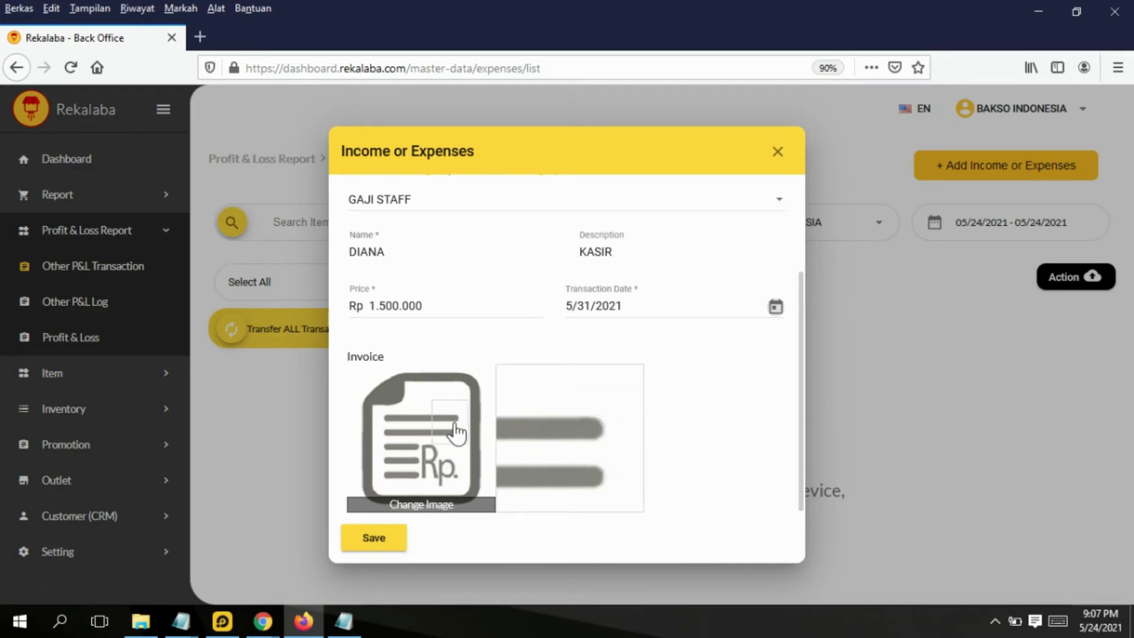
{"action": "scroll", "coordinate": [464, 435], "scroll_direction": "up", "scroll_amount": 4}
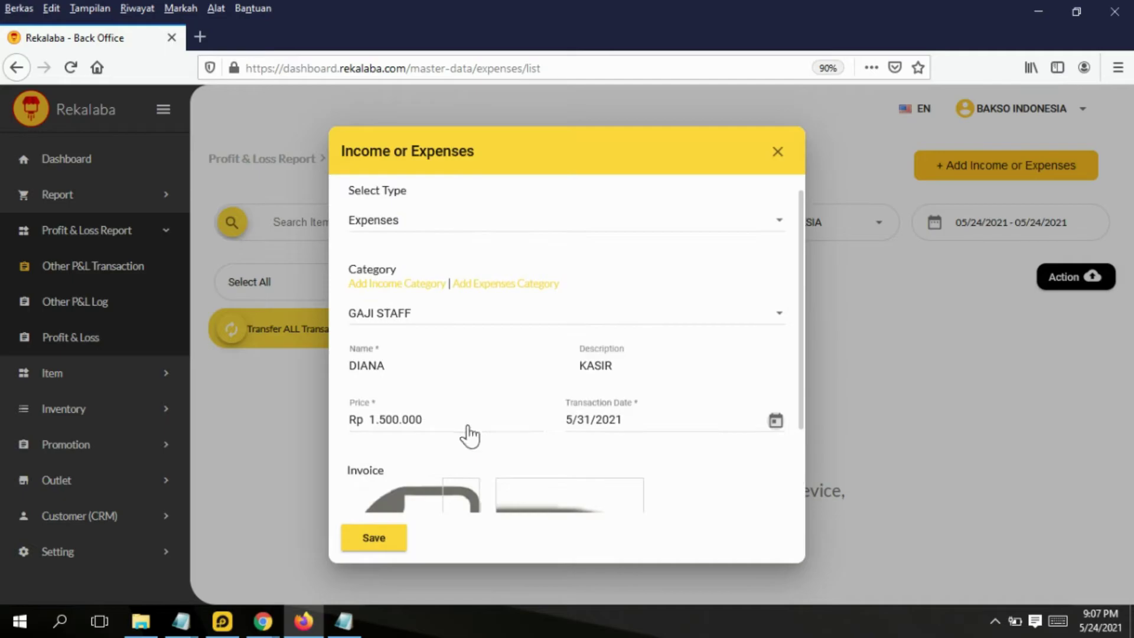
{"action": "scroll", "coordinate": [474, 435], "scroll_direction": "down", "scroll_amount": 4}
{"action": "left_click", "coordinate": [380, 540]}
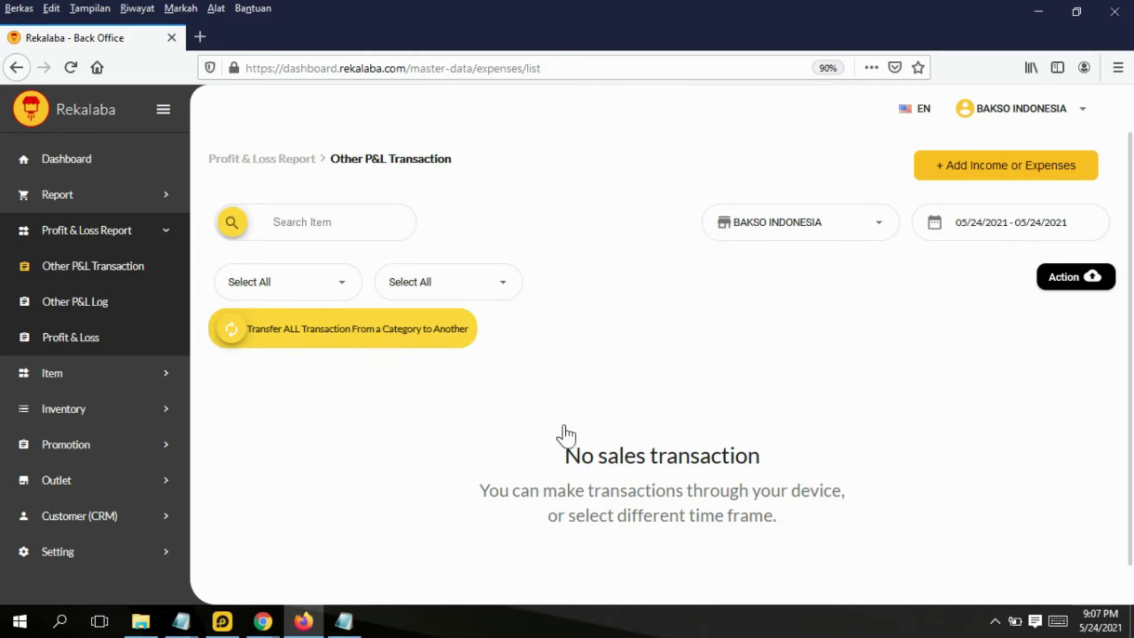
Filter the transaction list to the date range 05/01/2021 - 05/31/2021
{"action": "left_click", "coordinate": [1004, 230]}
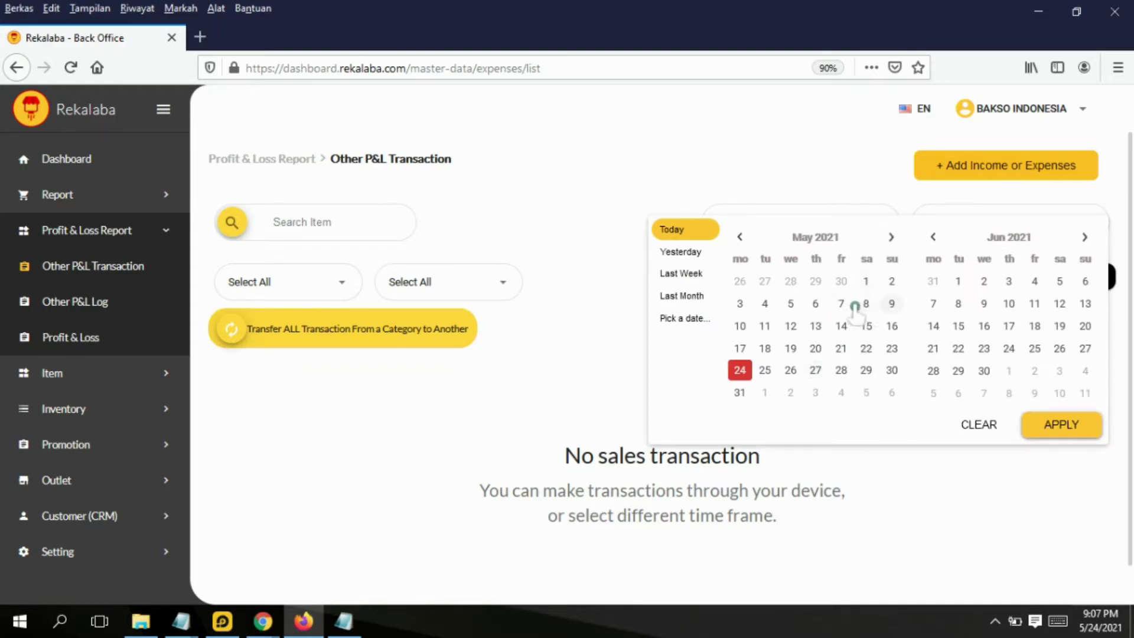
{"action": "left_click", "coordinate": [866, 281]}
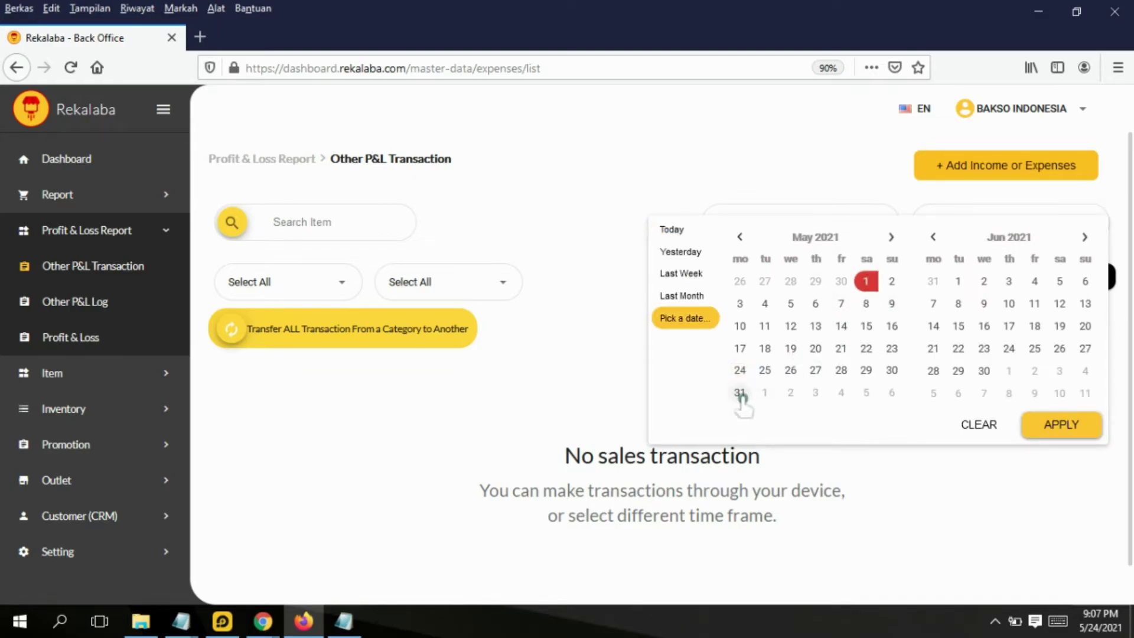
{"action": "left_click", "coordinate": [740, 392]}
{"action": "left_click", "coordinate": [1078, 429]}
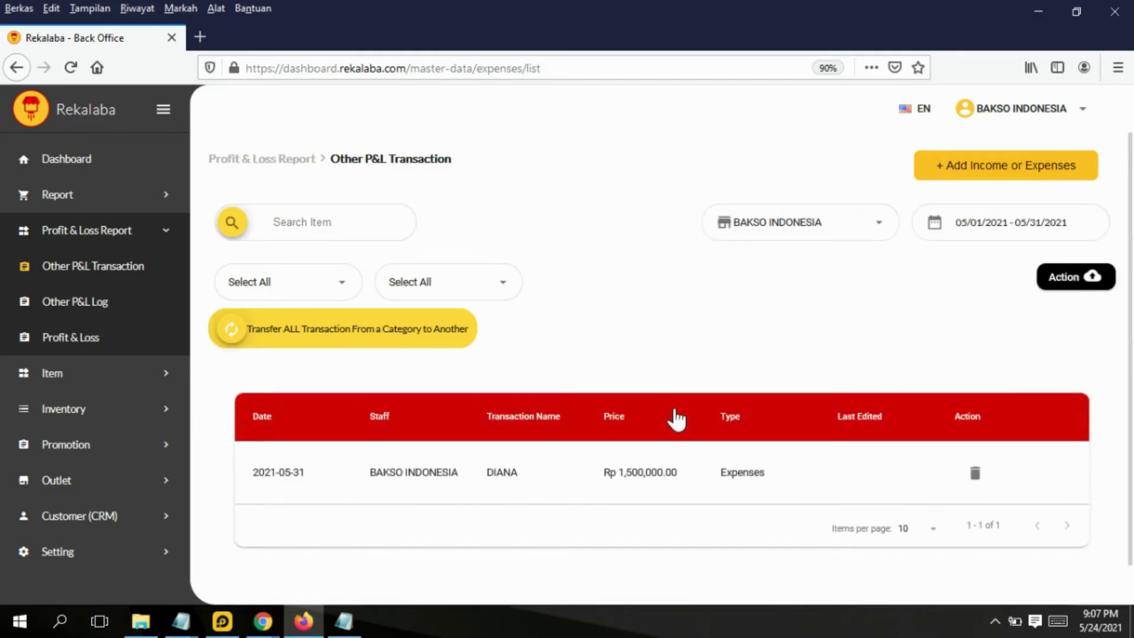
{"action": "scroll", "coordinate": [716, 487], "scroll_direction": "down", "scroll_amount": 1}
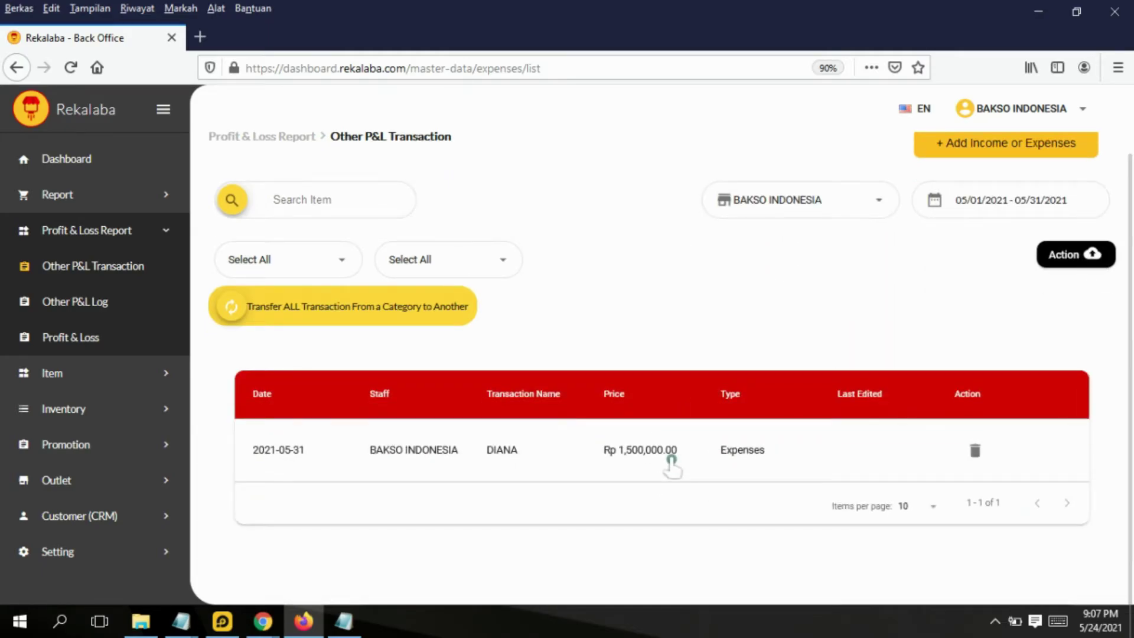
Create an Income entry in category MODAL with the name PINJAMAN BANK BRI and a price of Rp 20.000.000
{"action": "left_click", "coordinate": [1010, 144]}
{"action": "left_click", "coordinate": [426, 253]}
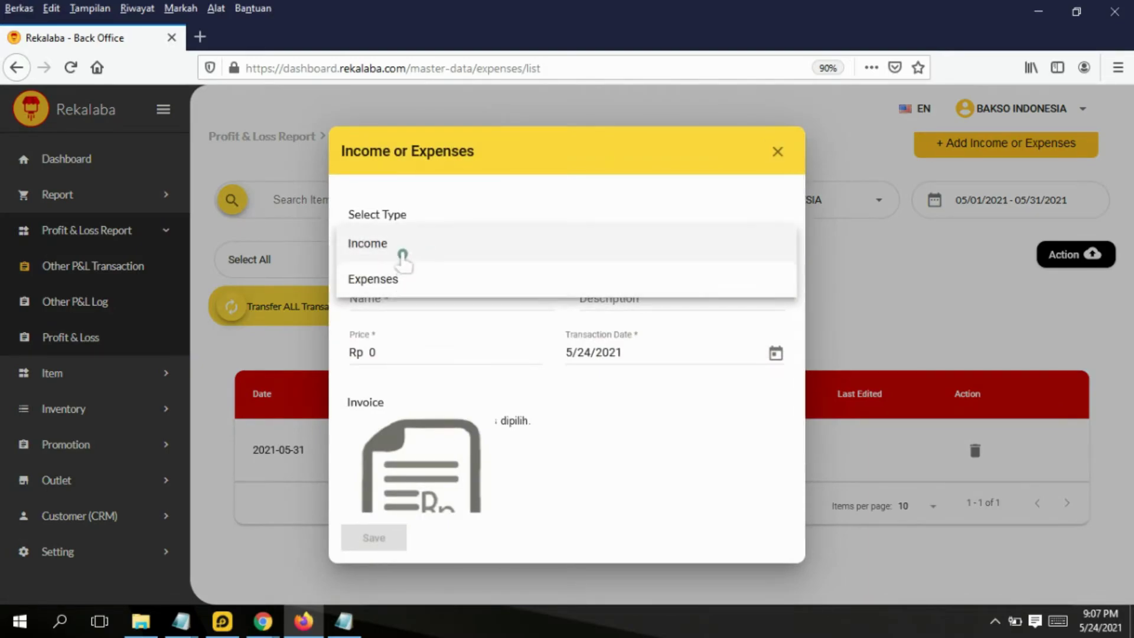
{"action": "left_click", "coordinate": [400, 249]}
{"action": "left_click", "coordinate": [447, 350]}
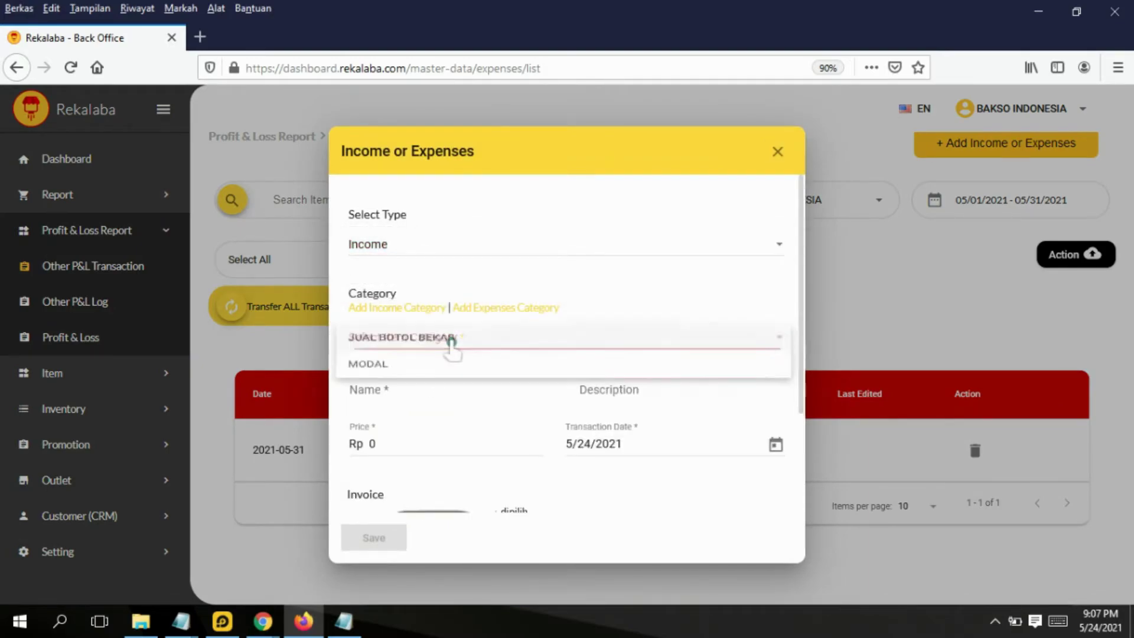
{"action": "left_click", "coordinate": [401, 384]}
{"action": "left_click", "coordinate": [416, 399]}
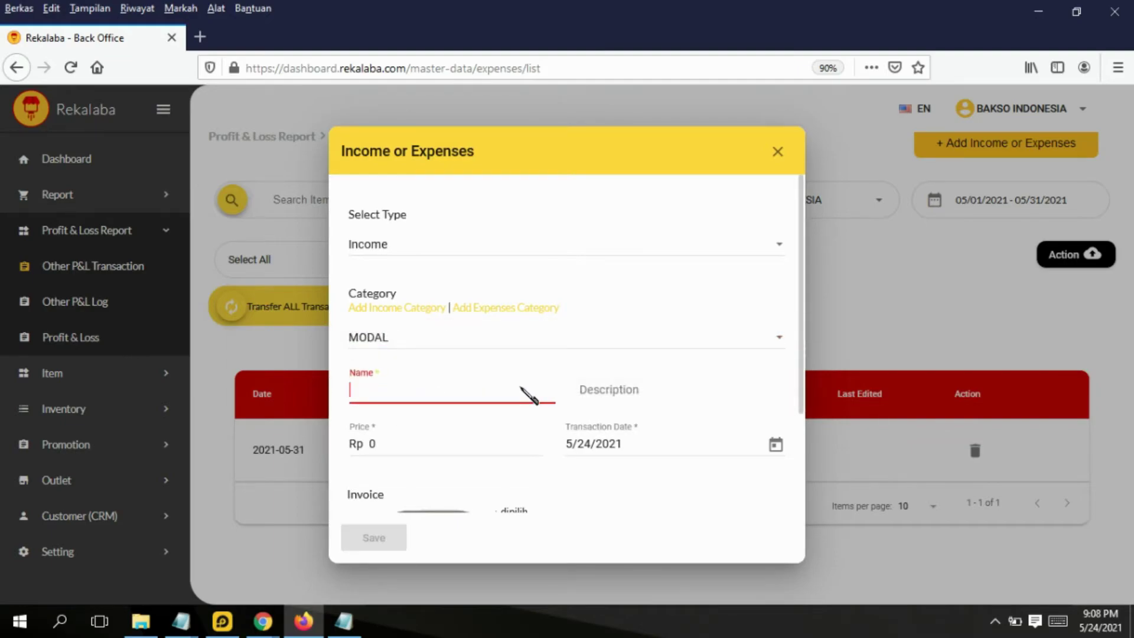
{"action": "type", "text": "PINJAMAN BANK BRI"}
{"action": "left_click", "coordinate": [489, 454]}
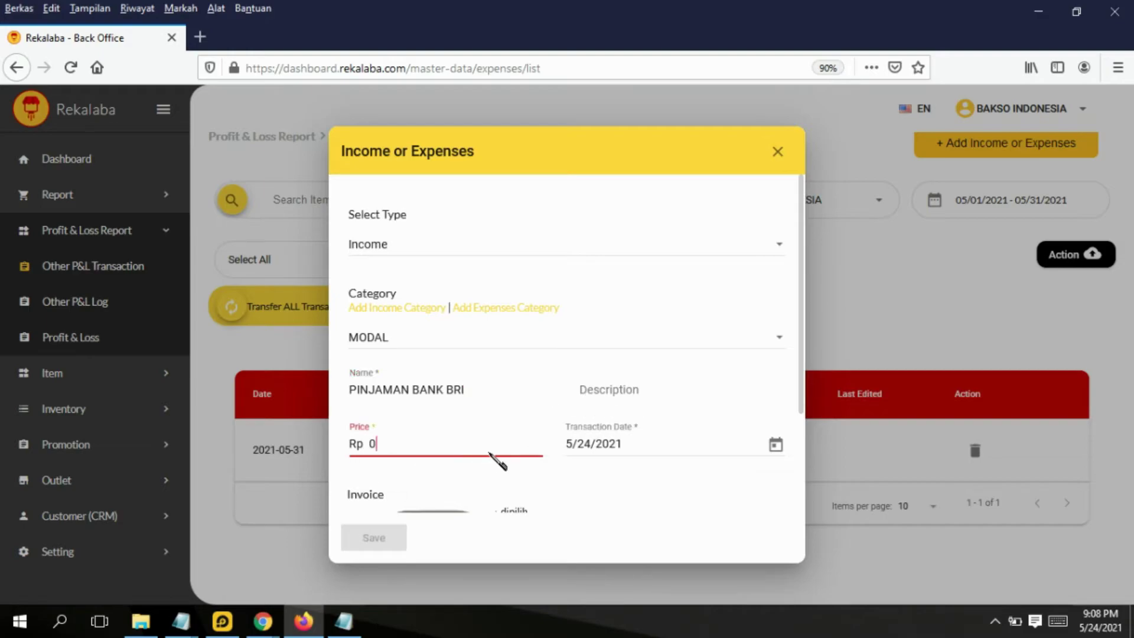
{"action": "type", "text": "20.000.000"}
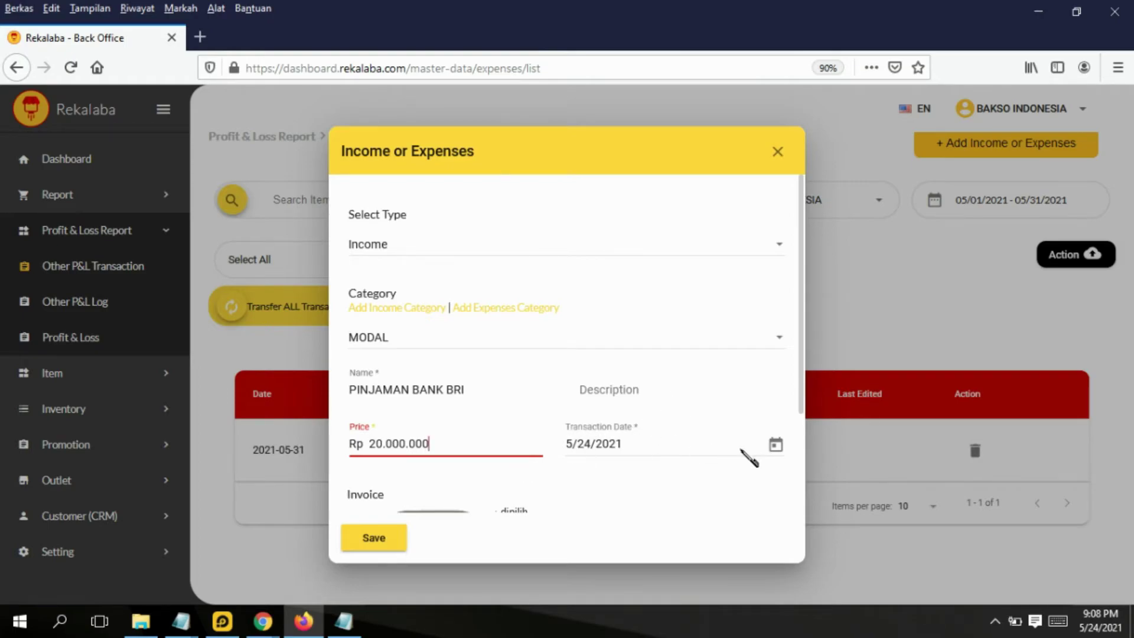
Set the bank loan entry's transaction date to 5/3/2021 and save it
{"action": "left_click", "coordinate": [774, 445]}
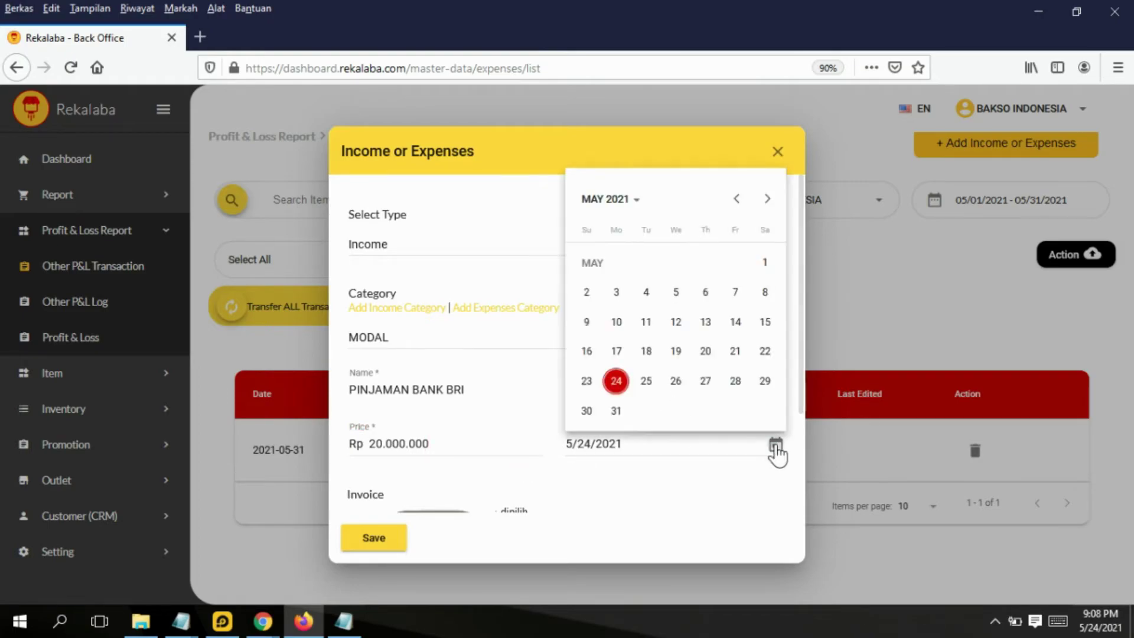
{"action": "left_click", "coordinate": [763, 264]}
{"action": "left_click", "coordinate": [775, 446]}
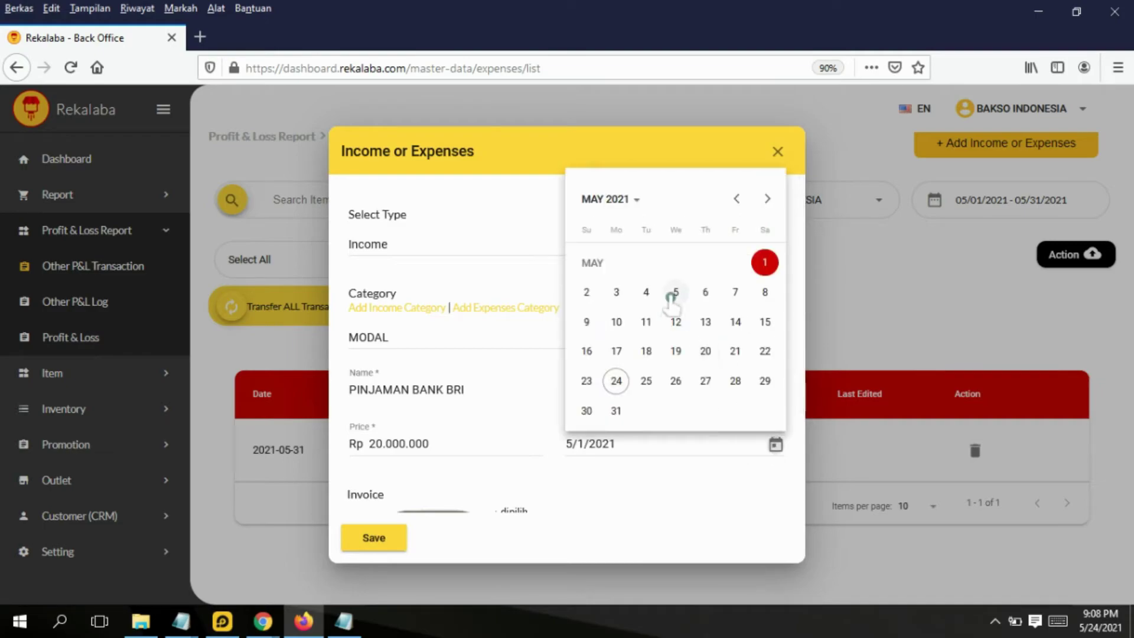
{"action": "left_click", "coordinate": [624, 304]}
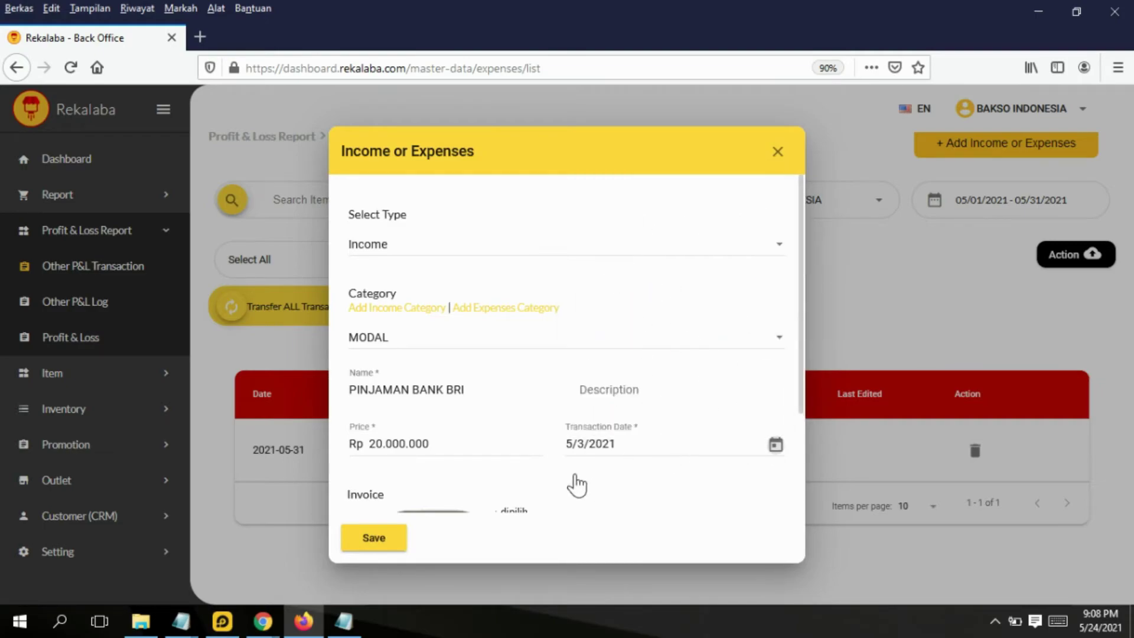
{"action": "scroll", "coordinate": [578, 482], "scroll_direction": "down", "scroll_amount": 2}
{"action": "scroll", "coordinate": [468, 442], "scroll_direction": "down", "scroll_amount": 1}
{"action": "left_click", "coordinate": [375, 539]}
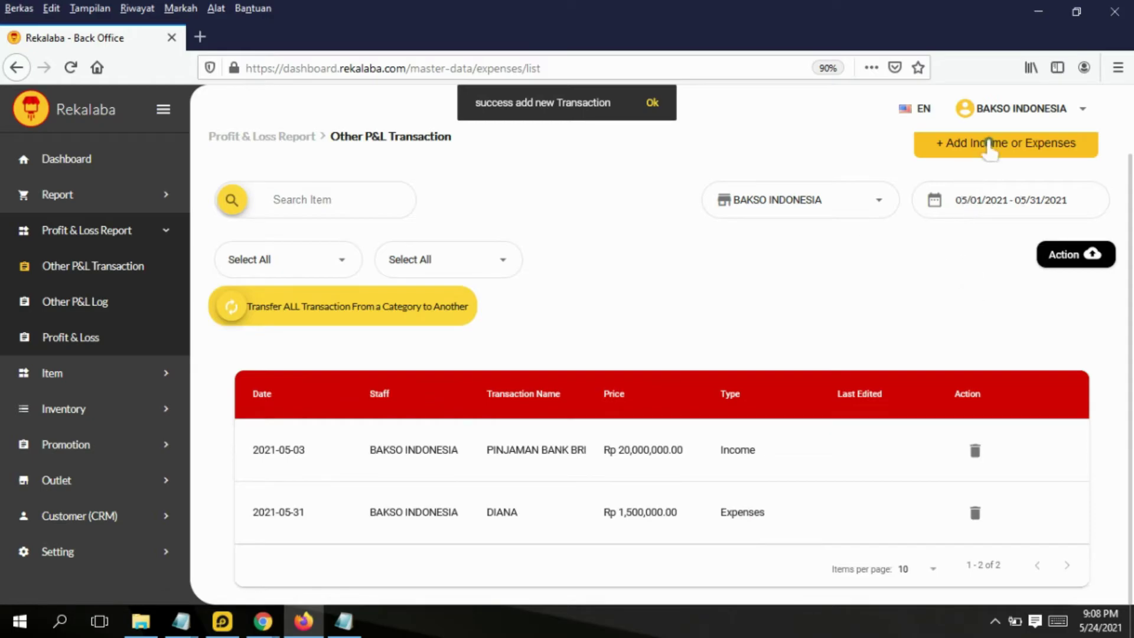
Add and save an Income entry in category JUAL BOTOL BEKAS named BOTOL AQUA 5KG, priced Rp 30.000 and dated 5/26/2021
{"action": "left_click", "coordinate": [972, 144]}
{"action": "left_click", "coordinate": [440, 245]}
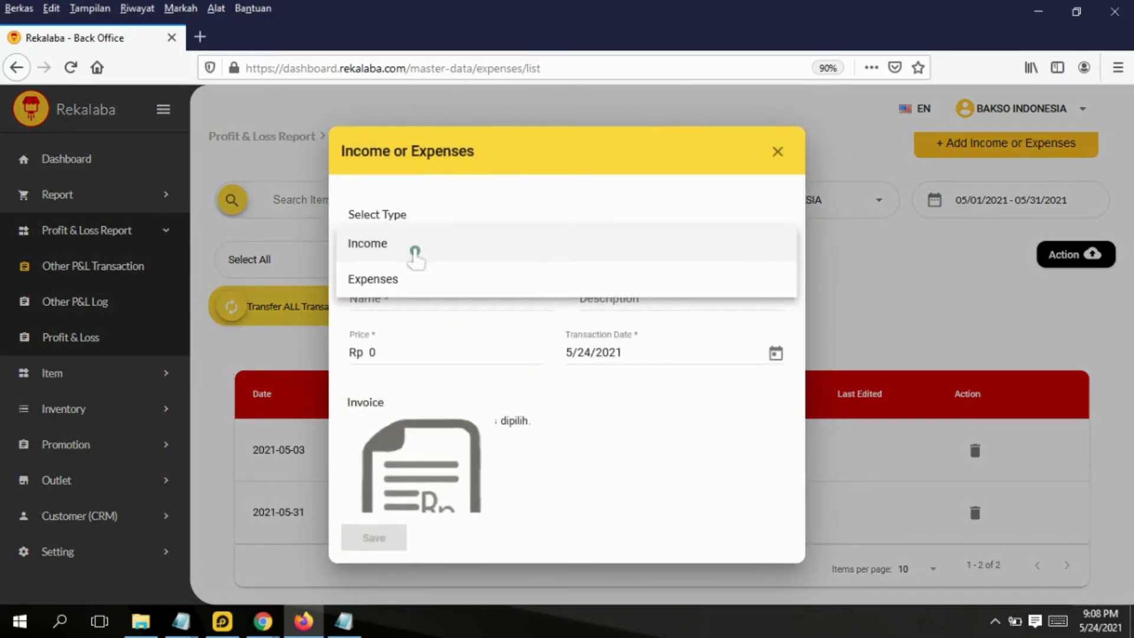
{"action": "left_click", "coordinate": [420, 242]}
{"action": "left_click", "coordinate": [472, 390]}
{"action": "type", "text": "BOTOL AQUA 5KG"}
{"action": "left_click", "coordinate": [413, 444]}
{"action": "type", "text": "30000"}
{"action": "left_click", "coordinate": [775, 444]}
{"action": "left_click", "coordinate": [676, 384]}
{"action": "left_click", "coordinate": [374, 537]}
Add and save an Expenses entry in category LISTRIK named BELI TOKEN PLN, priced Rp 500.000 and dated 5/25/2021
{"action": "left_click", "coordinate": [418, 244]}
{"action": "left_click", "coordinate": [418, 272]}
{"action": "type", "text": "BELI TOKEN PLN500000"}
{"action": "left_click", "coordinate": [775, 444]}
{"action": "left_click", "coordinate": [645, 385]}
{"action": "left_click", "coordinate": [374, 537]}
Add and save an Expenses entry in category BIAYA SEWA TEMPAT named SEWA TEMPAT BULANAN, priced Rp 1.500.000 and dated 5/1/2021
{"action": "left_click", "coordinate": [1004, 143]}
{"action": "left_click", "coordinate": [561, 337]}
{"action": "left_click", "coordinate": [426, 373]}
{"action": "left_click", "coordinate": [443, 392]}
{"action": "type", "text": "SEWA TEMPAT"}
{"action": "left_click", "coordinate": [540, 444]}
{"action": "type", "text": "1500000"}
{"action": "left_click", "coordinate": [470, 395]}
{"action": "type", "text": "BULANAN"}
{"action": "left_click", "coordinate": [775, 444]}
{"action": "left_click", "coordinate": [766, 271]}
{"action": "left_click", "coordinate": [374, 538]}
Open the Profit & Loss report and expand the Item Sales (Gross Sales) breakdown
{"action": "scroll", "coordinate": [821, 423], "scroll_direction": "down", "scroll_amount": 2}
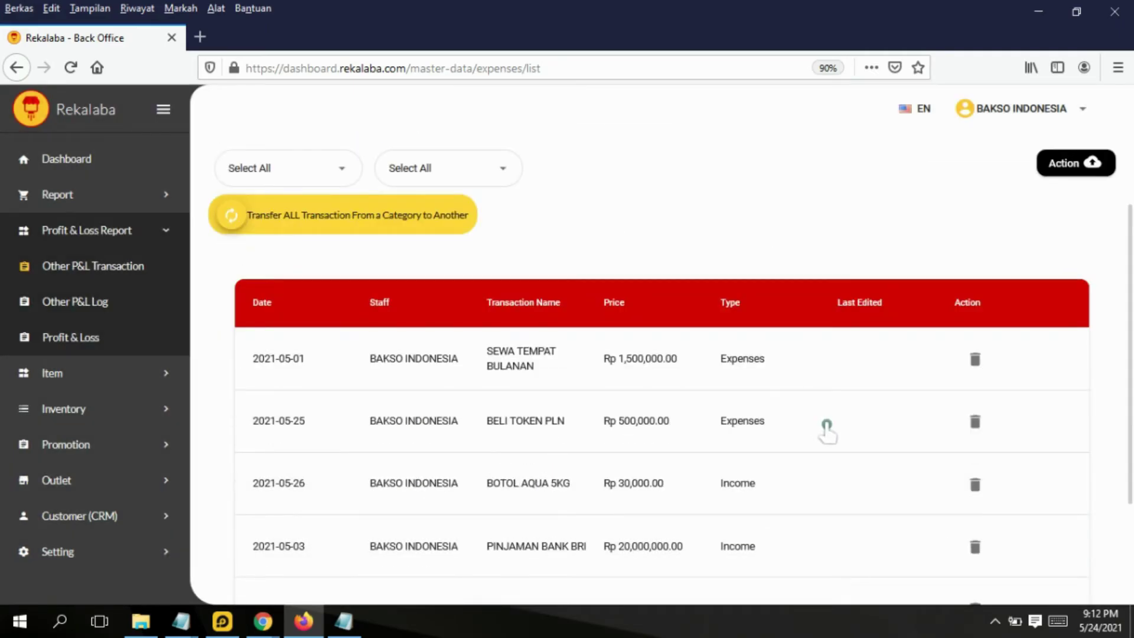
{"action": "scroll", "coordinate": [831, 440], "scroll_direction": "up", "scroll_amount": 2}
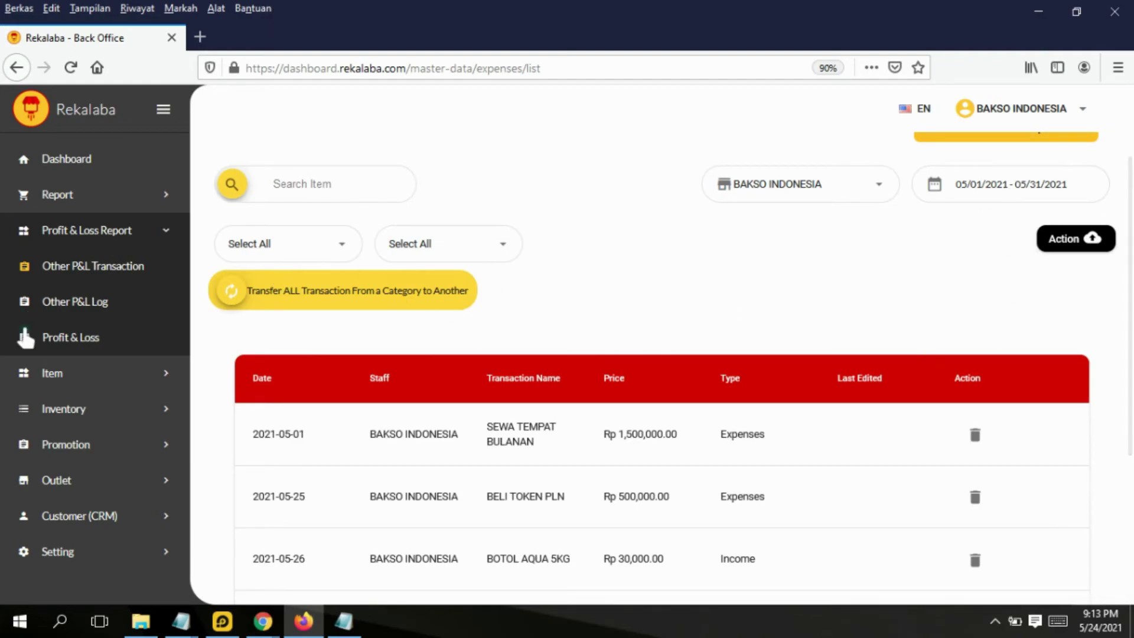
{"action": "left_click", "coordinate": [76, 343]}
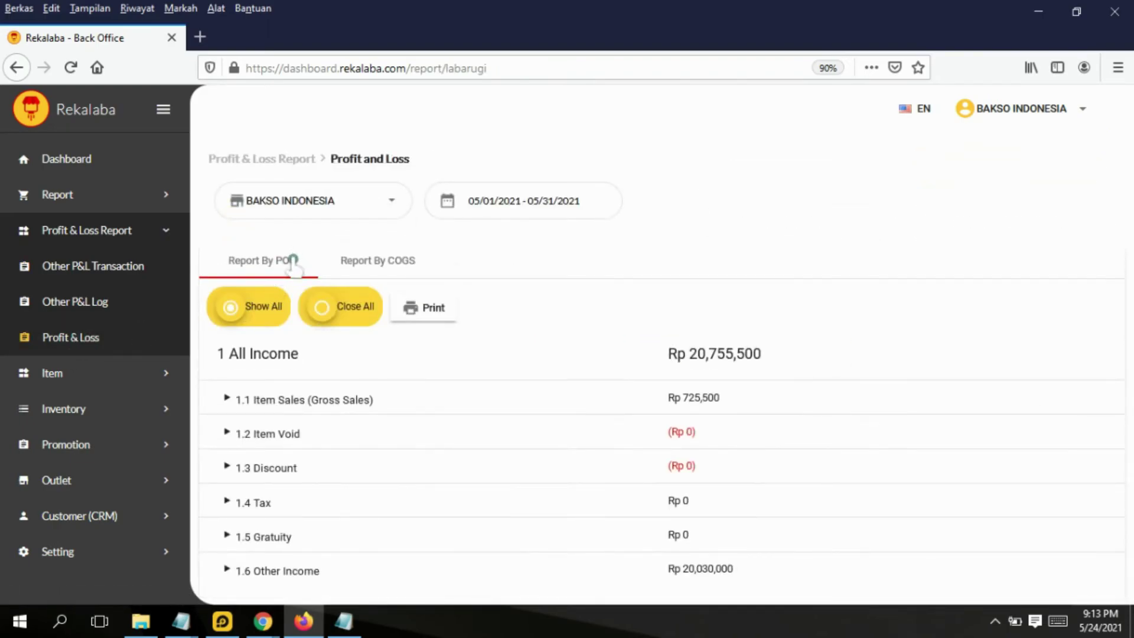
{"action": "scroll", "coordinate": [614, 395], "scroll_direction": "down", "scroll_amount": 2}
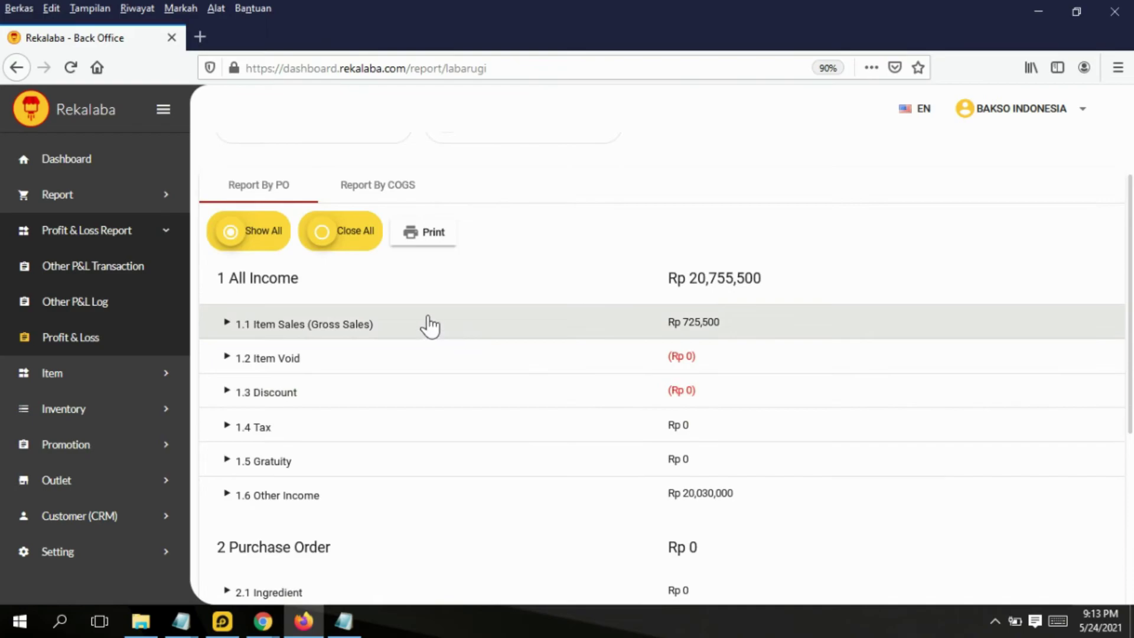
{"action": "scroll", "coordinate": [423, 319], "scroll_direction": "down", "scroll_amount": 1}
{"action": "left_click", "coordinate": [357, 295]}
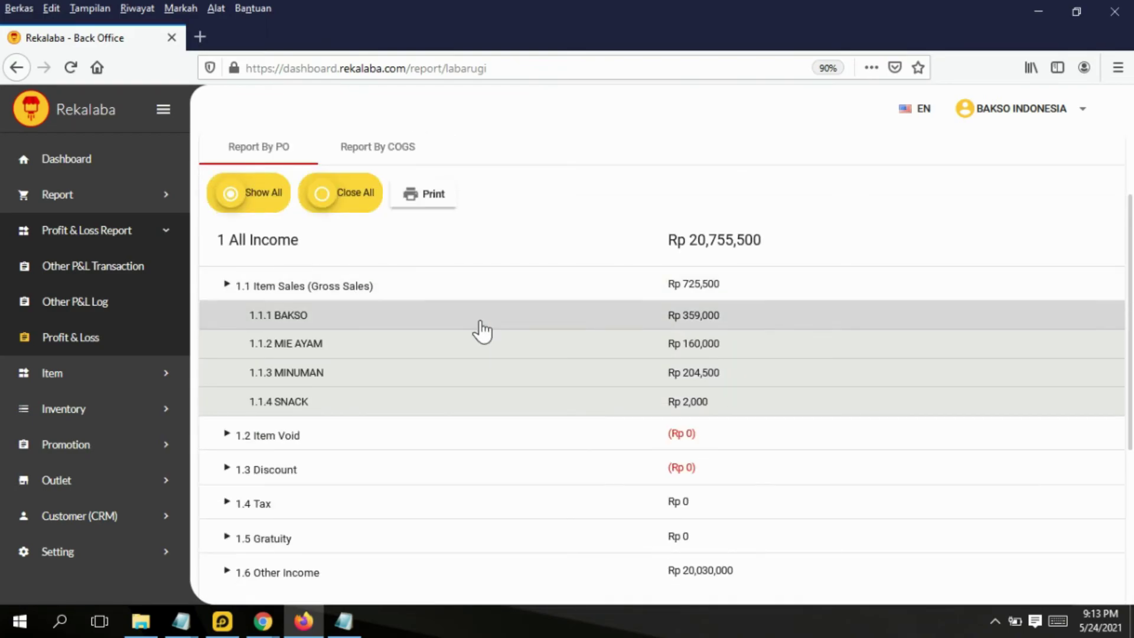
Expand the Other Income and Expenses breakdowns in the Profit & Loss report
{"action": "scroll", "coordinate": [489, 334], "scroll_direction": "down", "scroll_amount": 5}
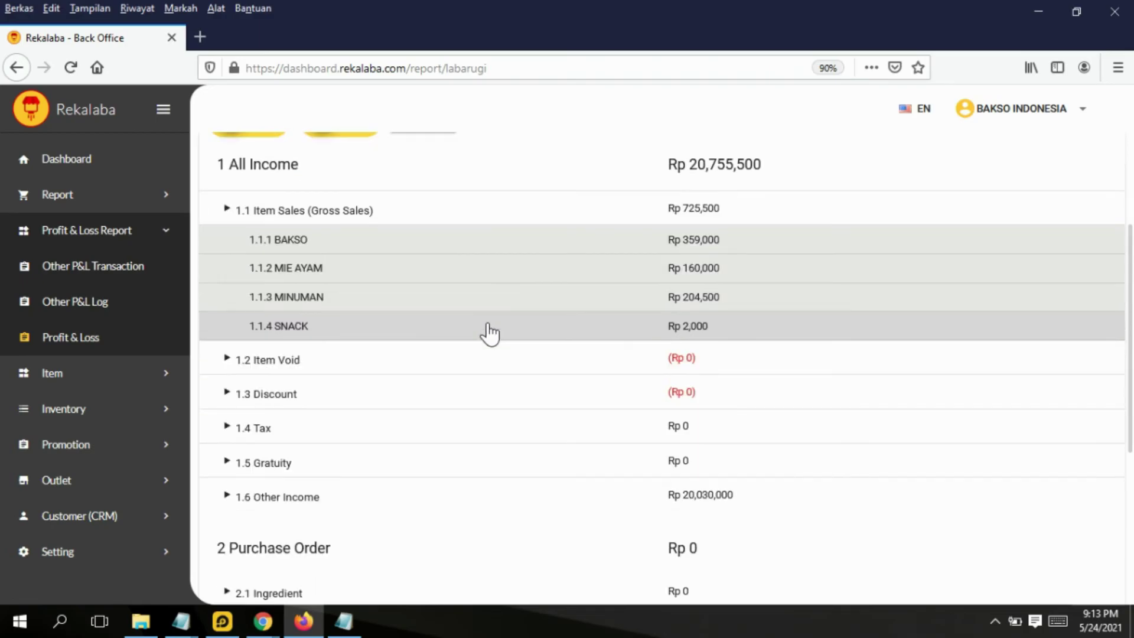
{"action": "left_click", "coordinate": [295, 352]}
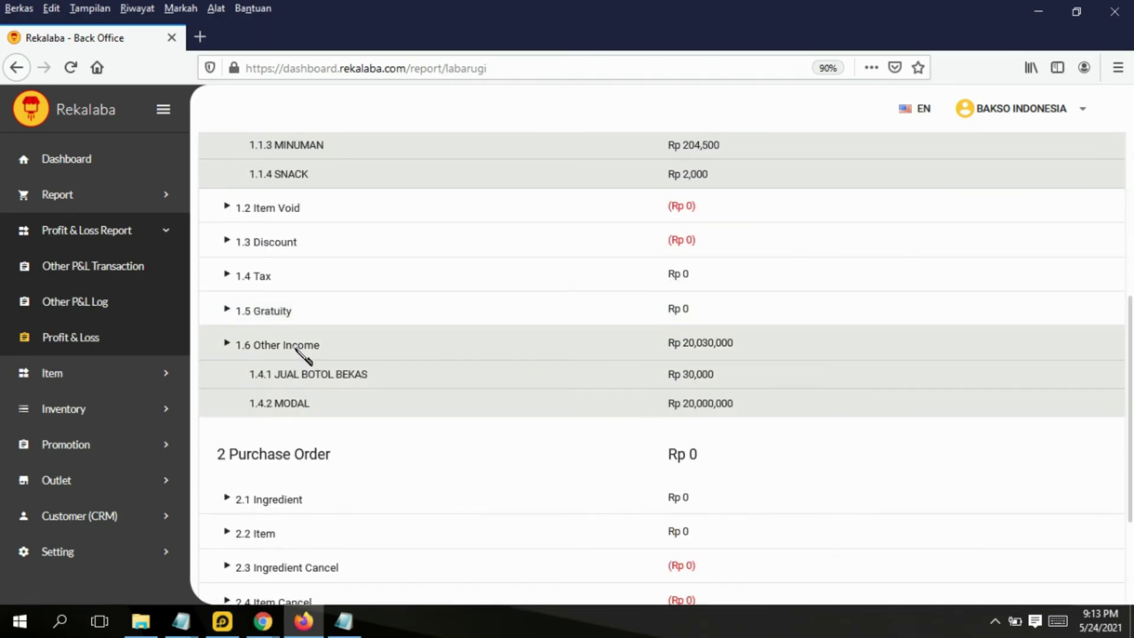
{"action": "scroll", "coordinate": [381, 417], "scroll_direction": "down", "scroll_amount": 2}
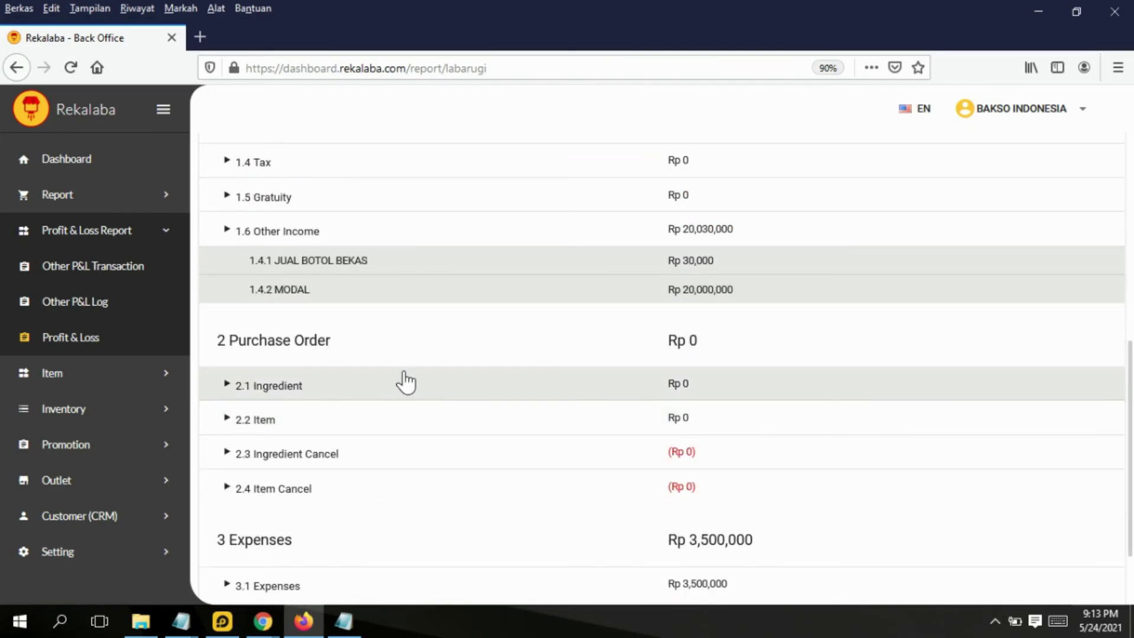
{"action": "scroll", "coordinate": [406, 383], "scroll_direction": "down", "scroll_amount": 2}
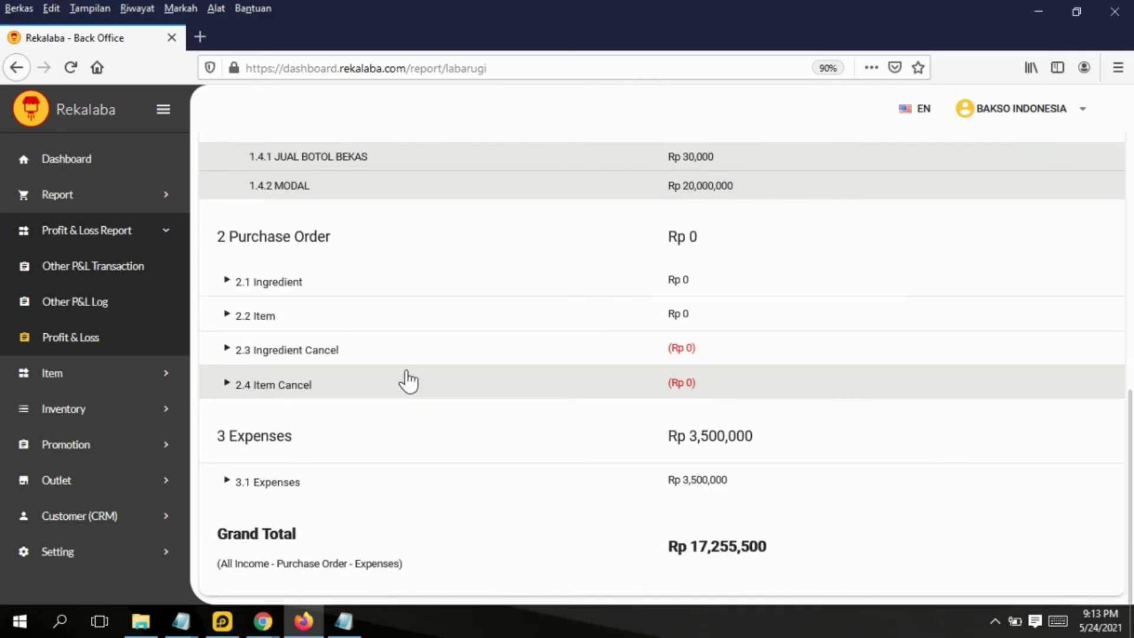
{"action": "left_click", "coordinate": [440, 486]}
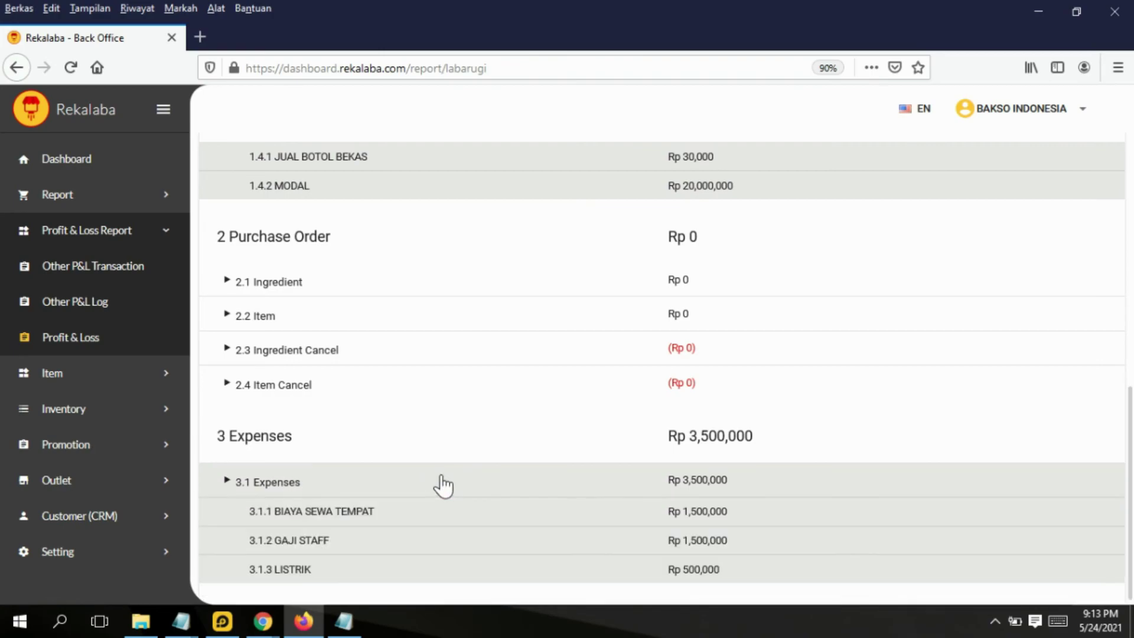
Highlight the Grand Total formula and its amount at the end of the Profit & Loss report
{"action": "scroll", "coordinate": [441, 486], "scroll_direction": "down", "scroll_amount": 2}
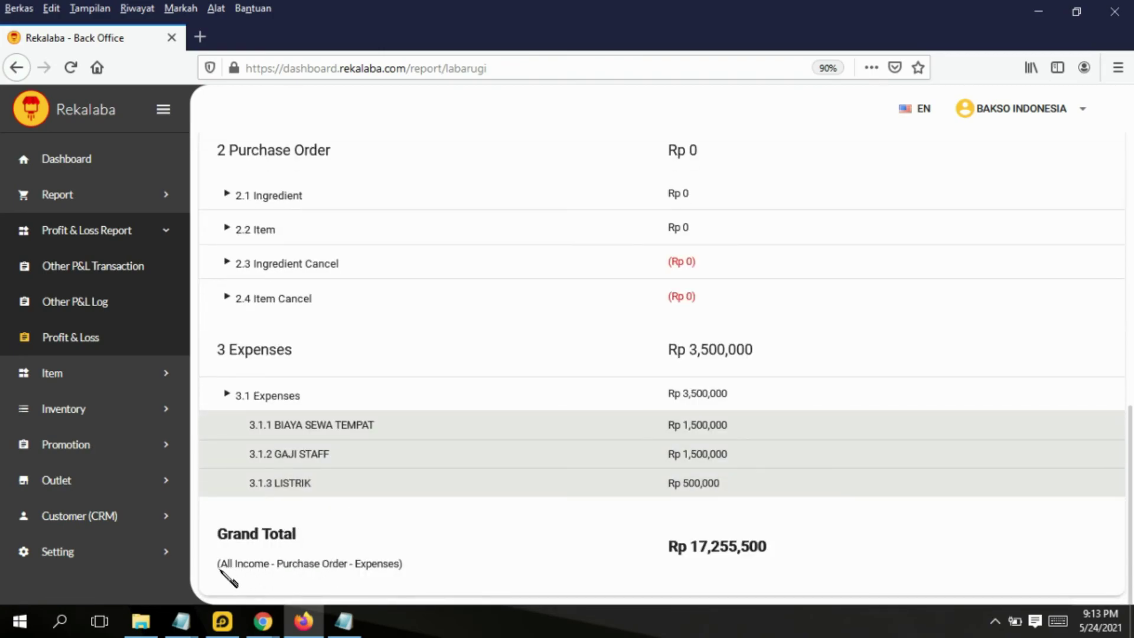
{"action": "left_click_drag", "start_coordinate": [219, 570], "coordinate": [448, 577]}
{"action": "left_click_drag", "start_coordinate": [668, 568], "coordinate": [826, 568]}
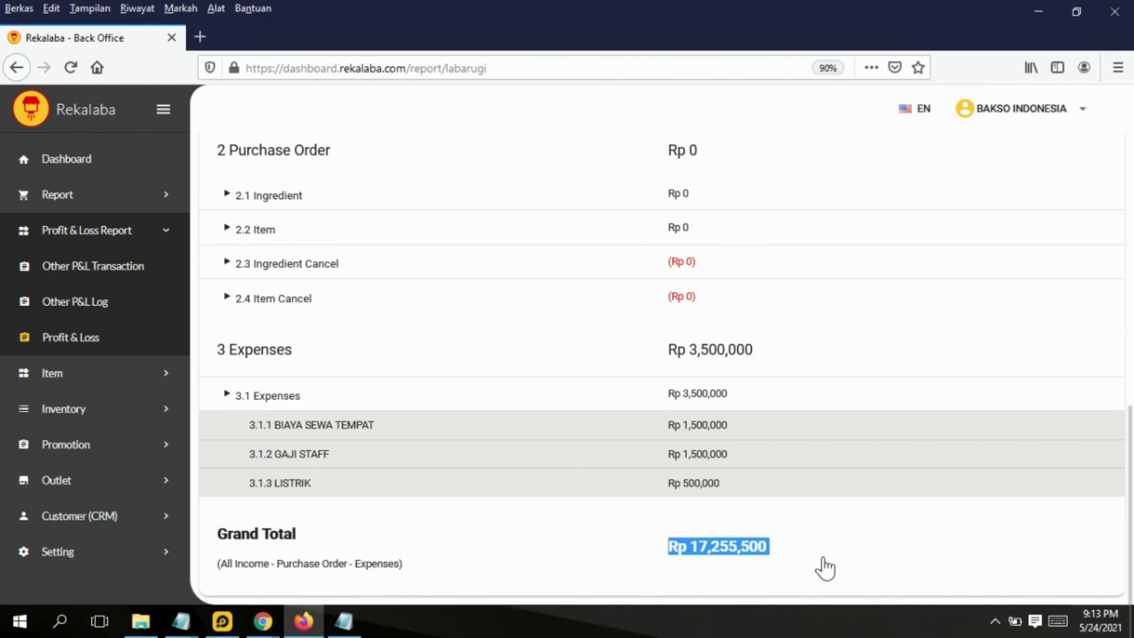